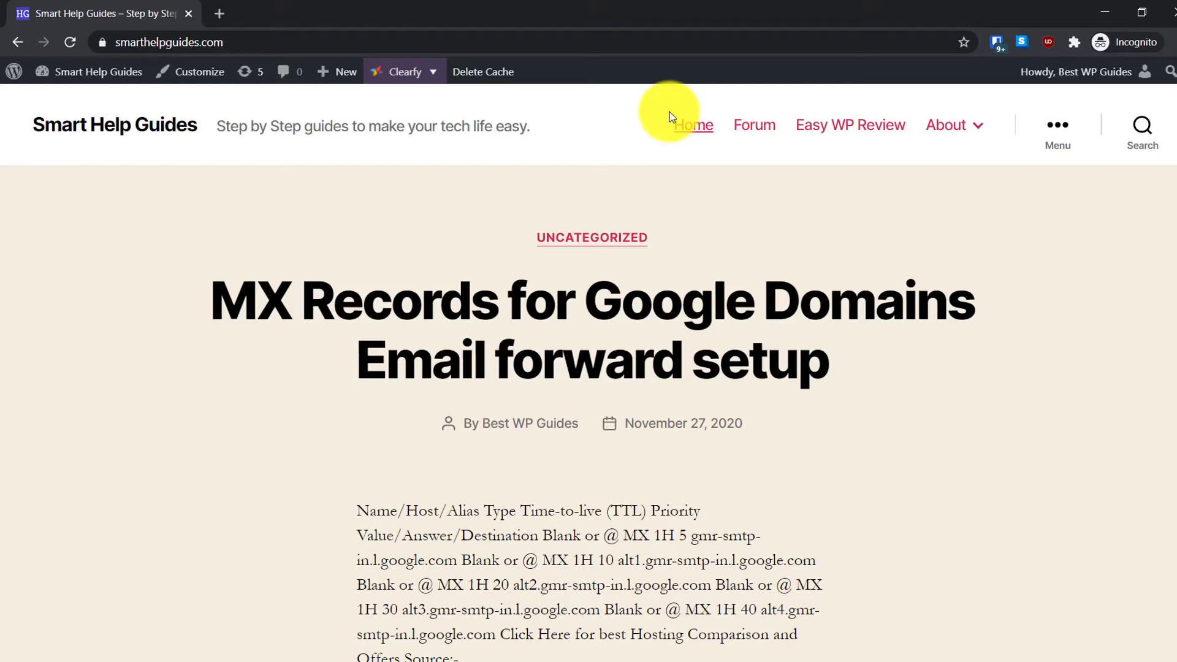
Step: Append /discount to the smarthelpguides.com address to load Namecheap's Shared Hosting Plans page
{"action": "left_click", "coordinate": [621, 43]}
{"action": "left_click", "coordinate": [656, 43]}
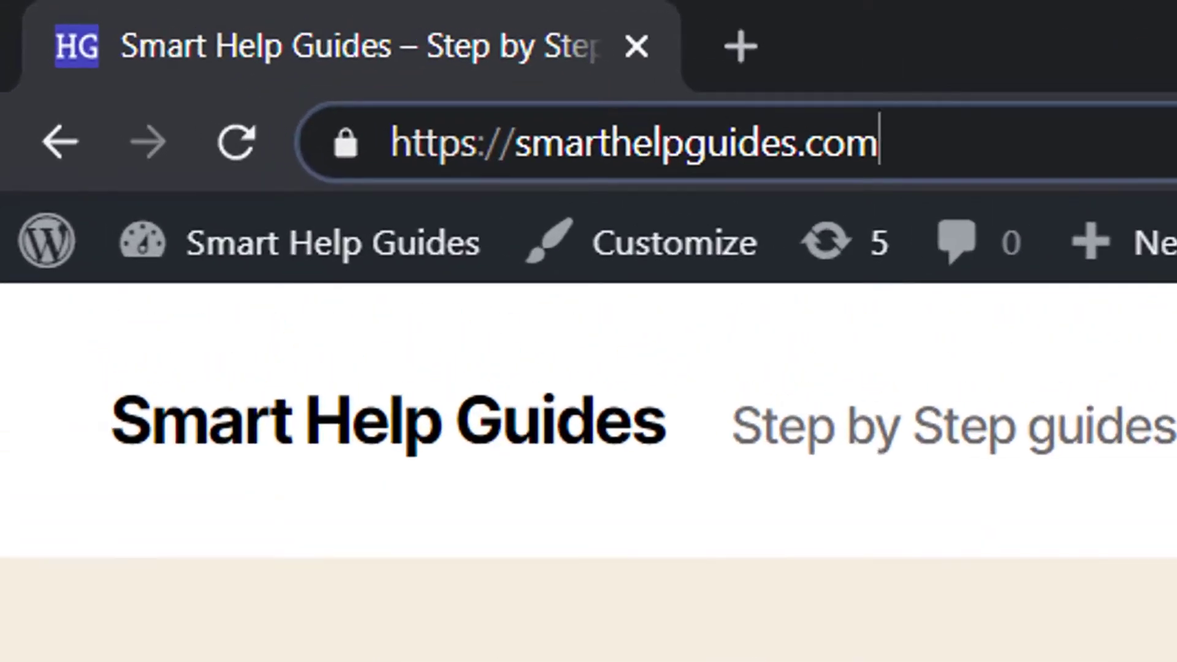
{"action": "type", "text": "/"}
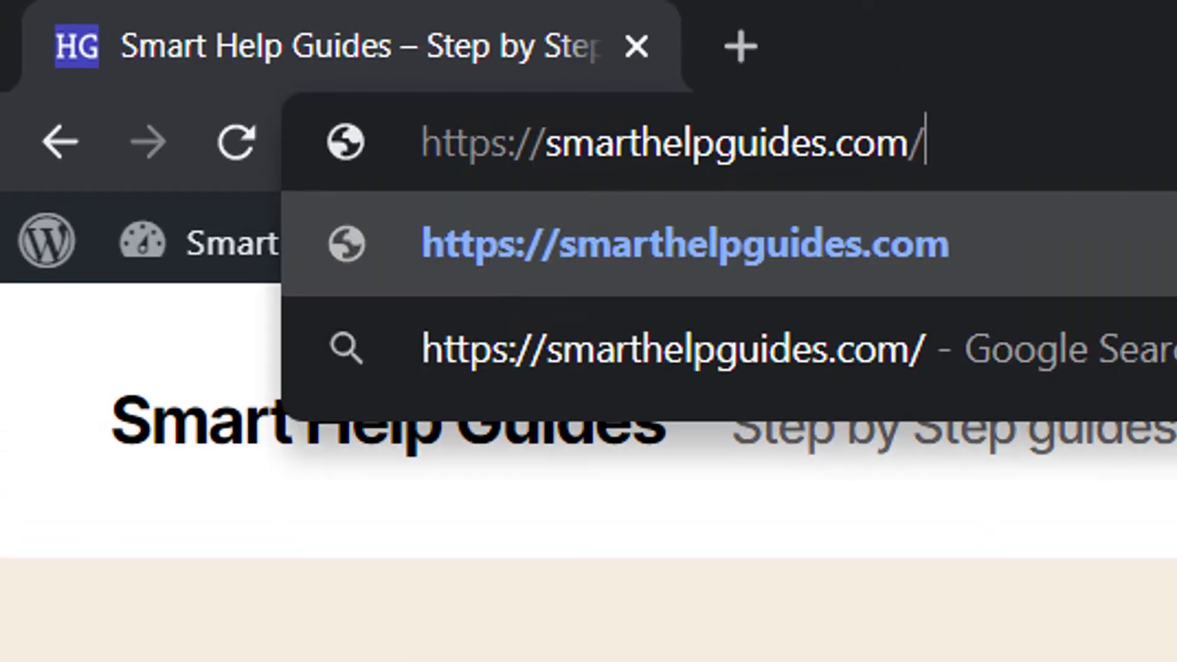
{"action": "type", "text": "discount"}
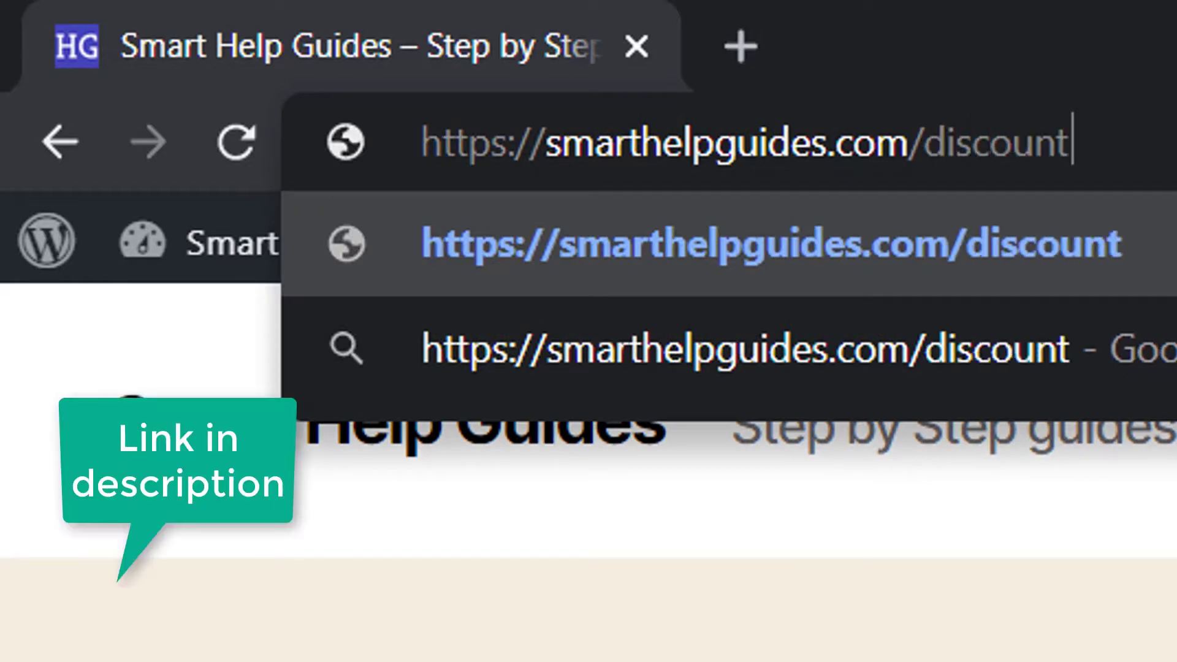
{"action": "key", "text": "Return"}
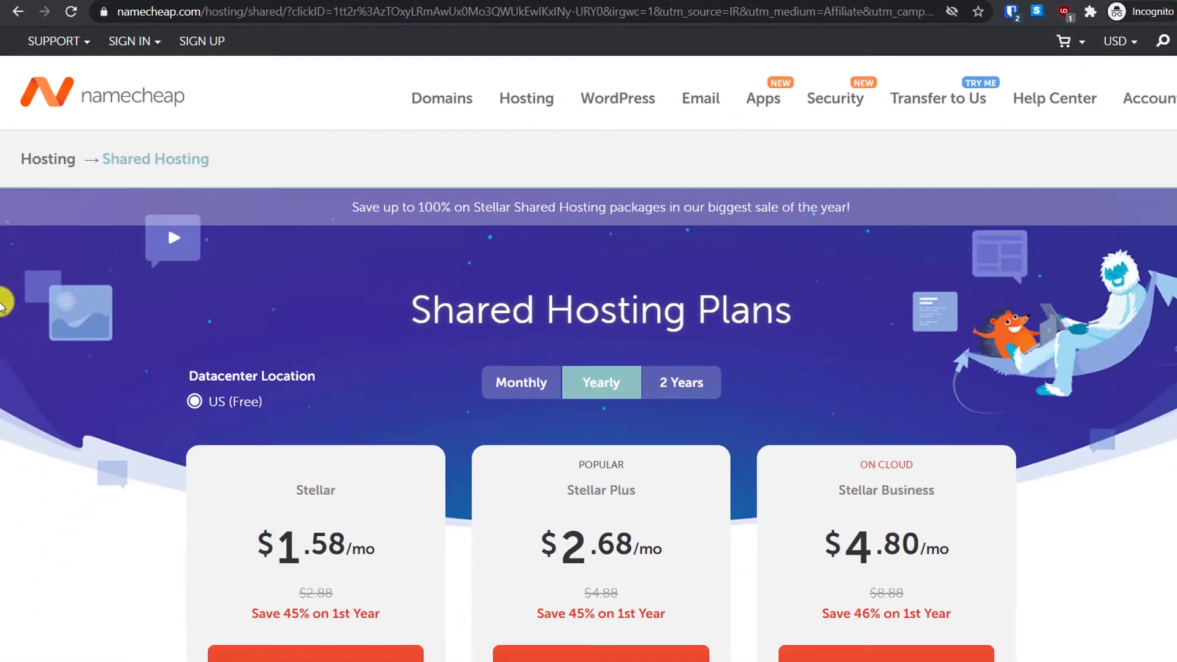
Step: Review the hosting plans and point out the 45% first-year saving
{"action": "scroll", "coordinate": [4, 331], "scroll_direction": "down", "scroll_amount": 2}
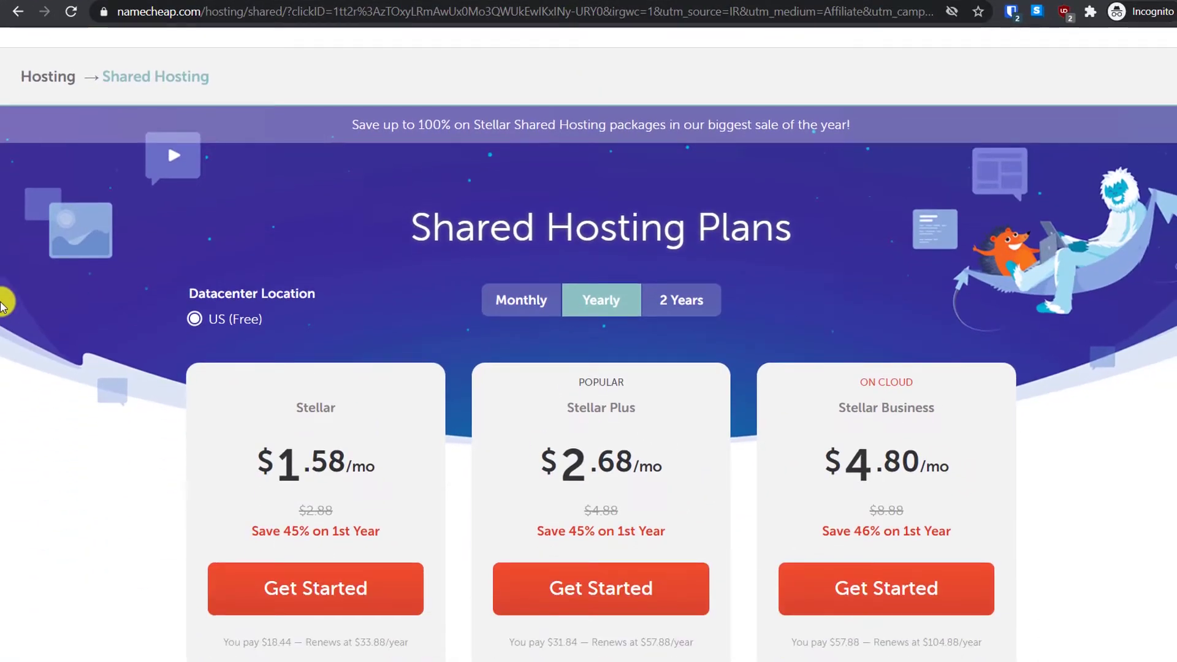
{"action": "scroll", "coordinate": [3, 304], "scroll_direction": "down", "scroll_amount": 3}
{"action": "scroll", "coordinate": [3, 303], "scroll_direction": "up", "scroll_amount": 1}
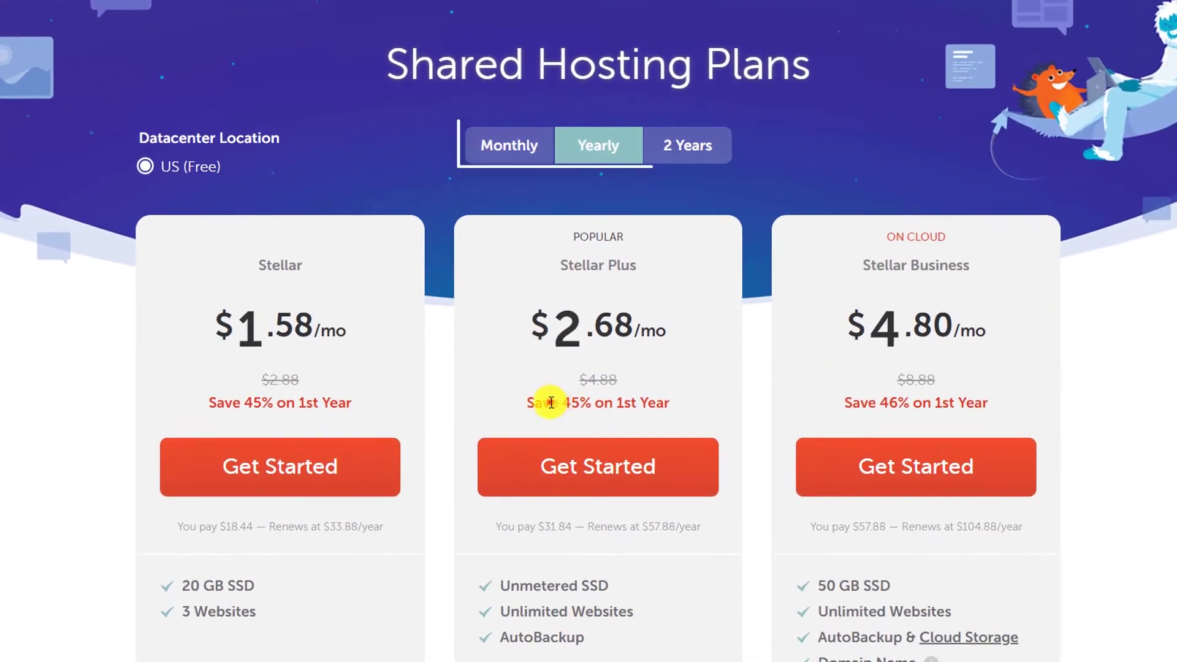
{"action": "left_click", "coordinate": [545, 404]}
{"action": "left_click", "coordinate": [622, 405]}
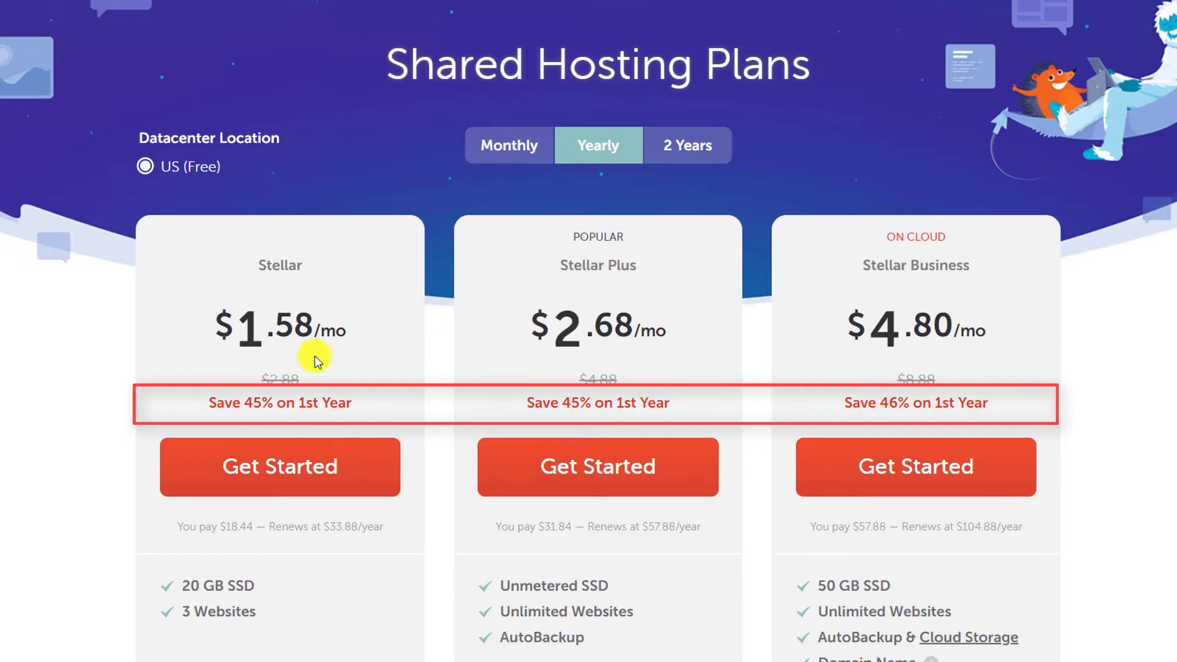
Step: Compare monthly with yearly pricing, then start checkout for the yearly Stellar plan
{"action": "left_click", "coordinate": [512, 151]}
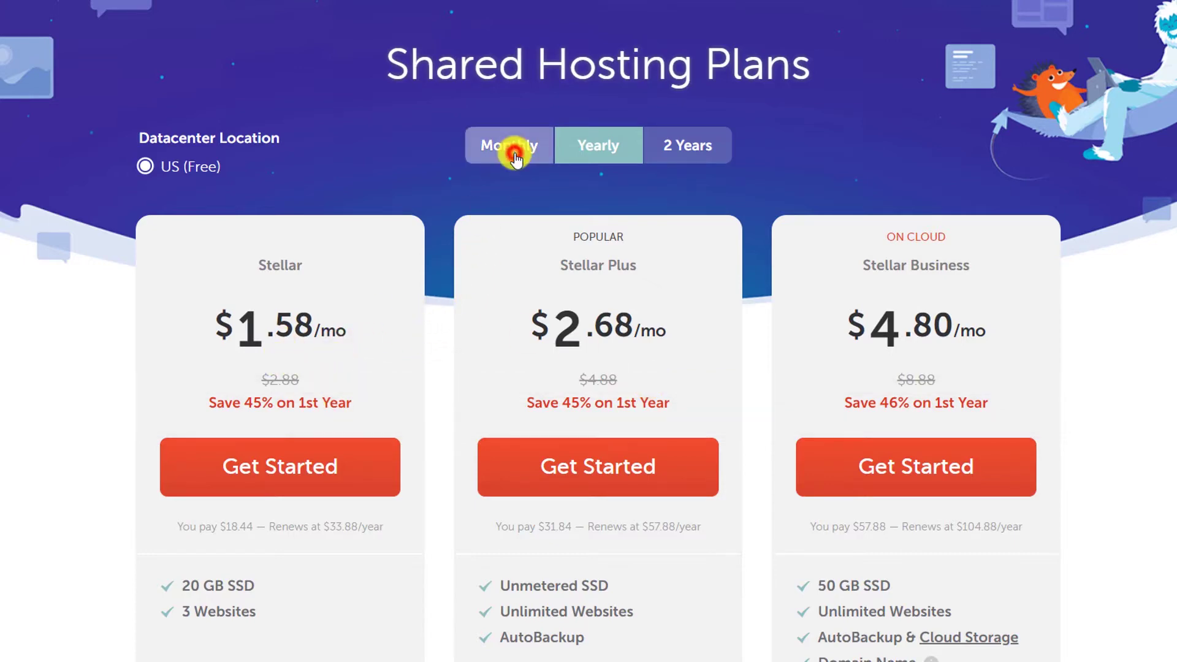
{"action": "scroll", "coordinate": [515, 156], "scroll_direction": "down", "scroll_amount": 3}
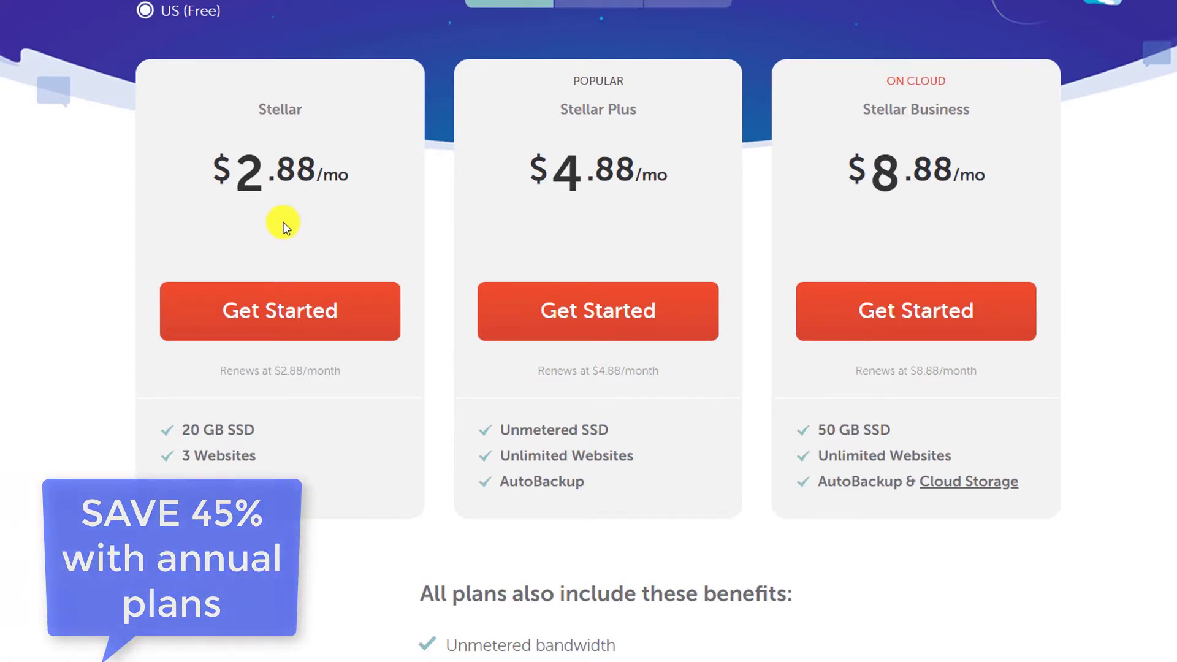
{"action": "left_click", "coordinate": [599, 5]}
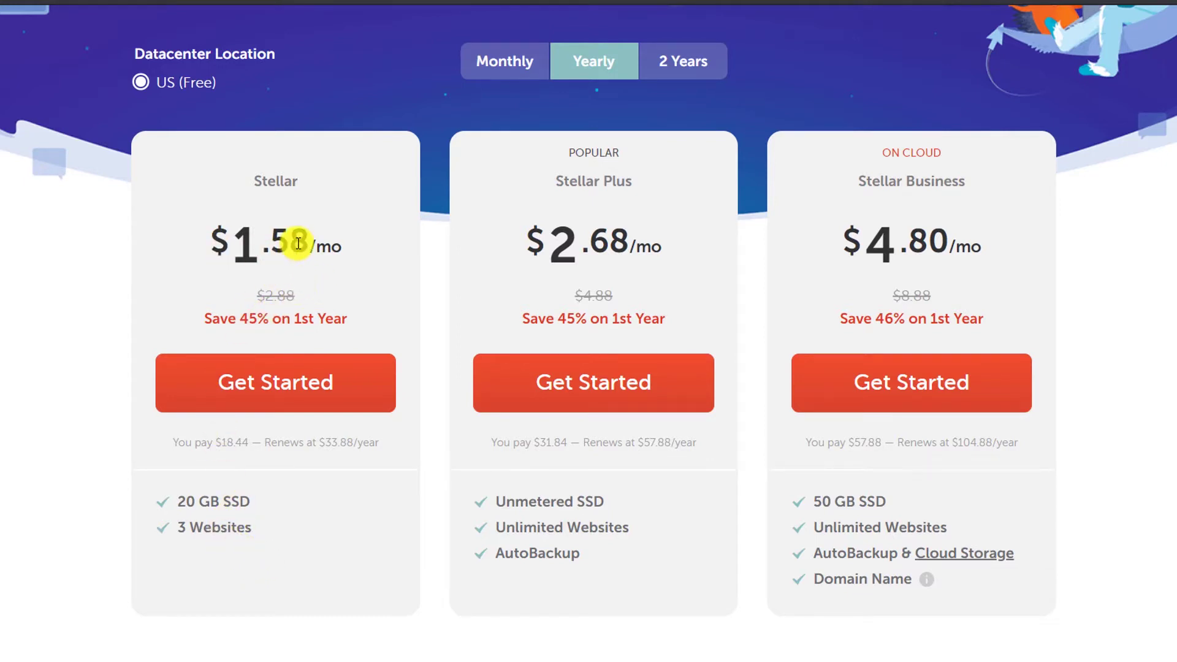
{"action": "left_click", "coordinate": [321, 374]}
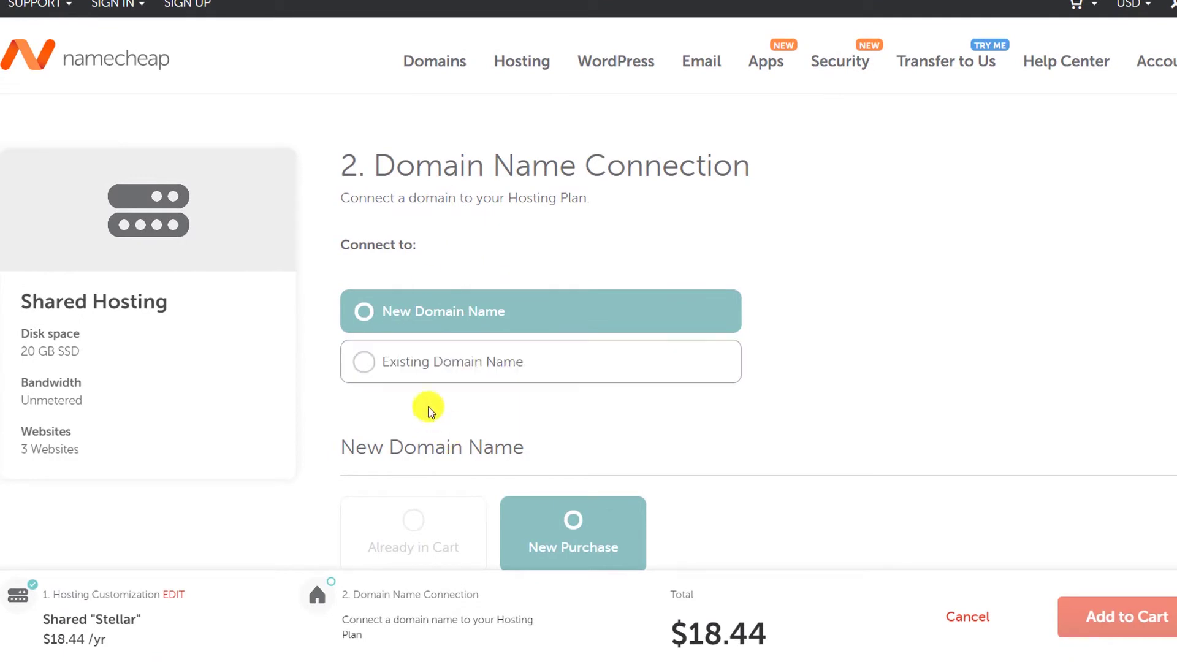
Step: Keep New Domain Name and New Purchase selected and focus the domain search field
{"action": "scroll", "coordinate": [429, 410], "scroll_direction": "down", "scroll_amount": 1}
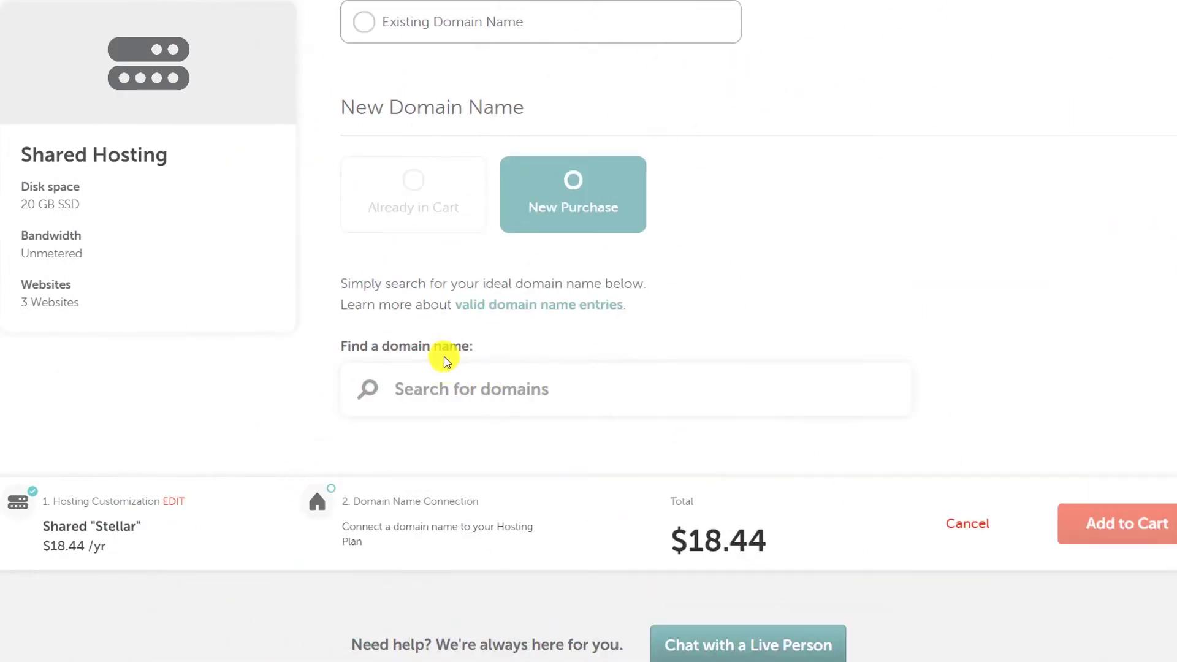
{"action": "left_click", "coordinate": [504, 391]}
{"action": "scroll", "coordinate": [504, 391], "scroll_direction": "down", "scroll_amount": 1}
{"action": "scroll", "coordinate": [488, 294], "scroll_direction": "up", "scroll_amount": 4}
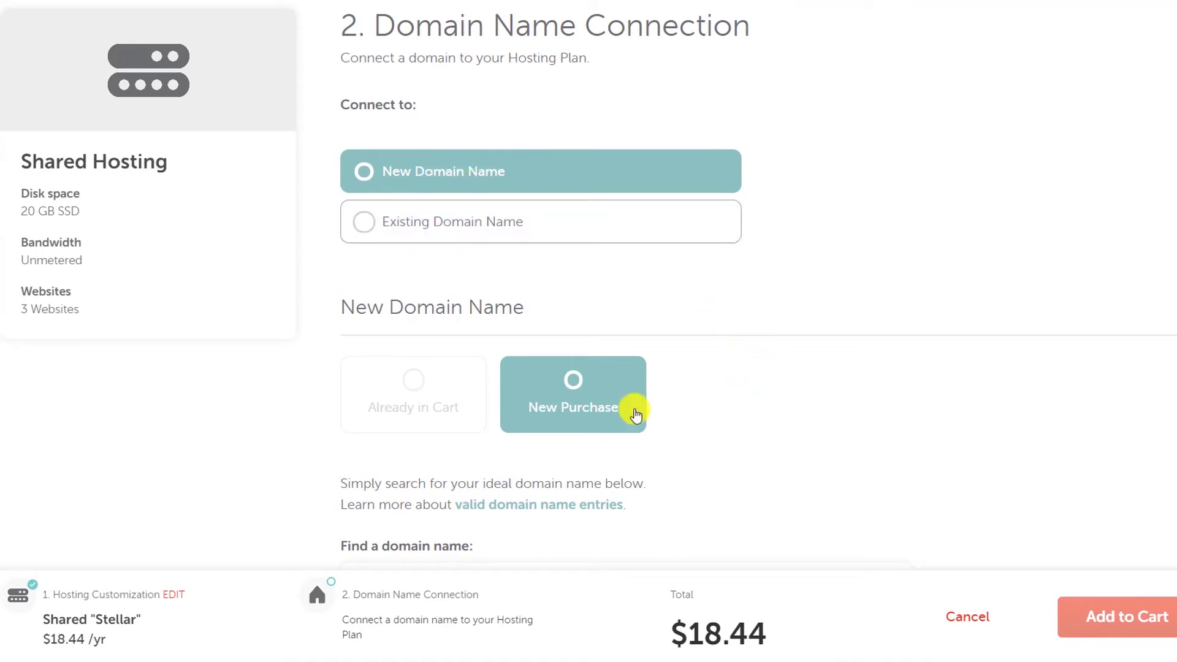
{"action": "scroll", "coordinate": [612, 405], "scroll_direction": "down", "scroll_amount": 4}
{"action": "left_click", "coordinate": [488, 336]}
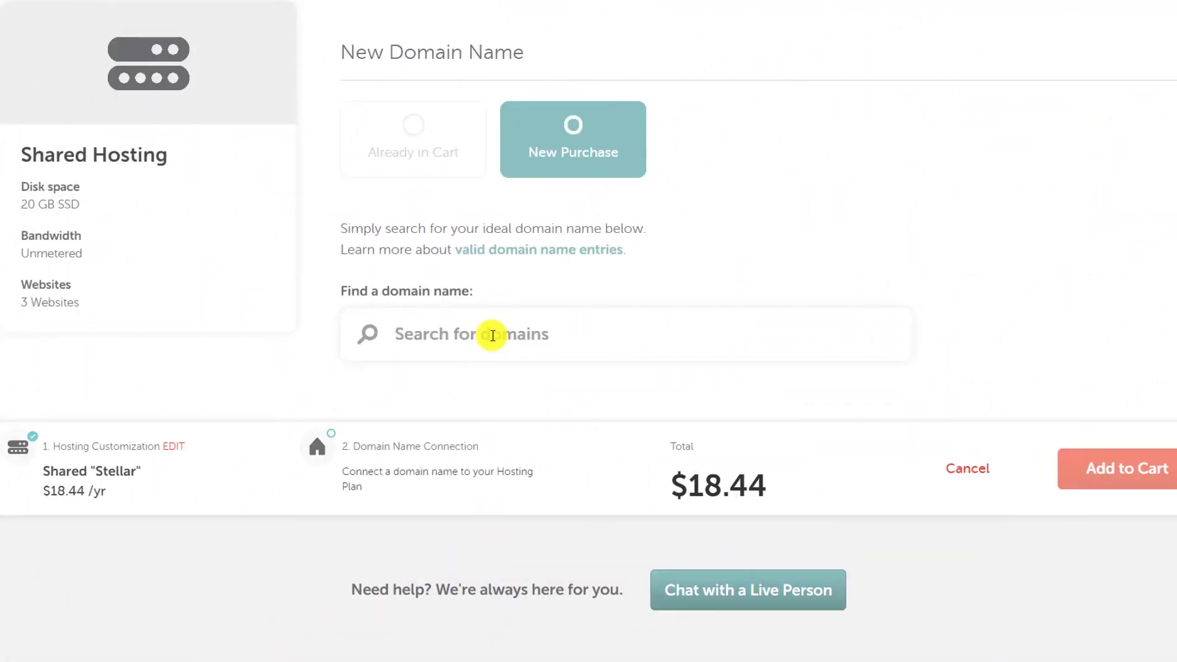
Step: Search for 'besthostoffers' and select the besthostoffers.club result
{"action": "type", "text": "besthostoffers"}
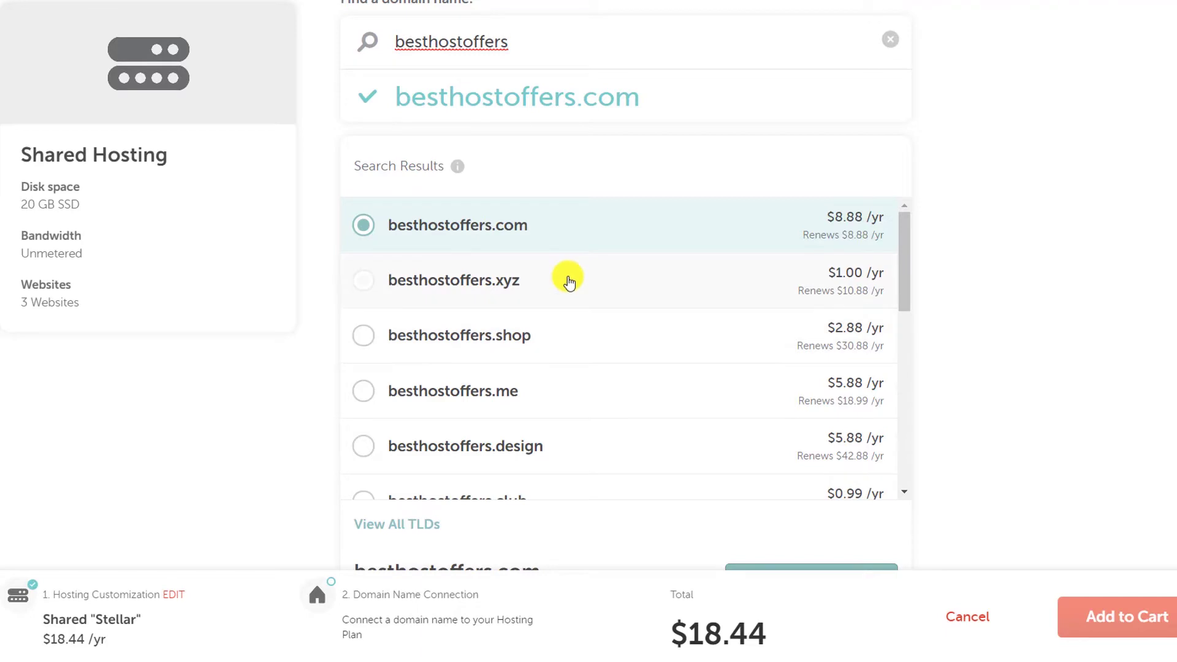
{"action": "scroll", "coordinate": [549, 368], "scroll_direction": "down", "scroll_amount": 5}
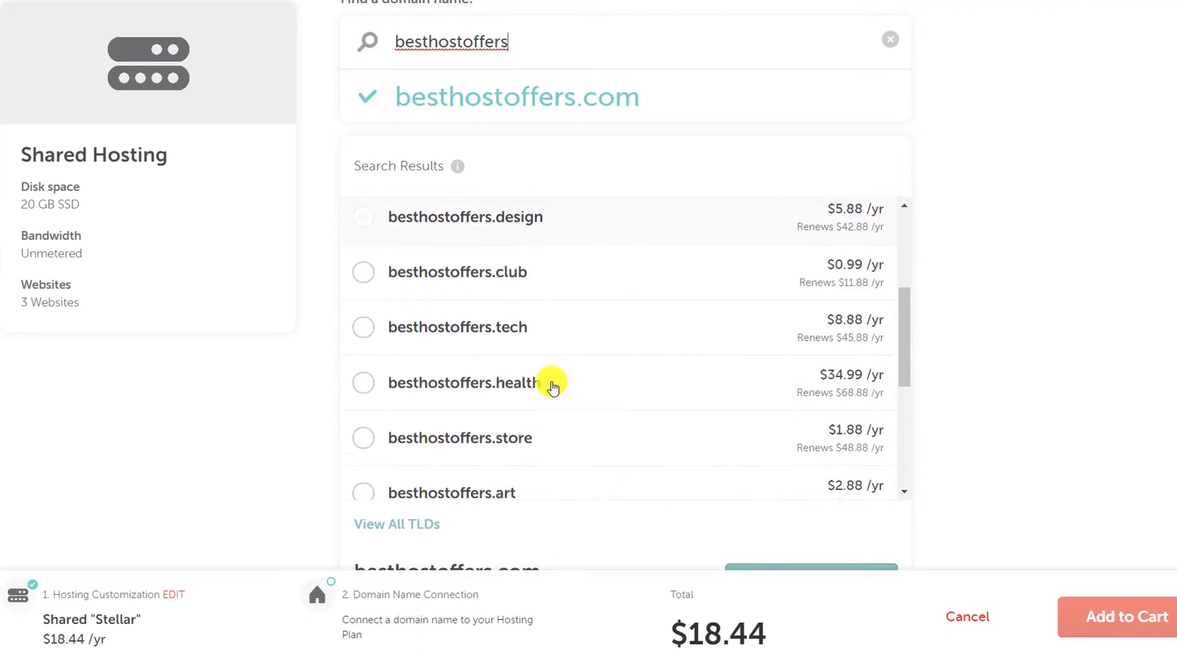
{"action": "scroll", "coordinate": [534, 340], "scroll_direction": "down", "scroll_amount": 5}
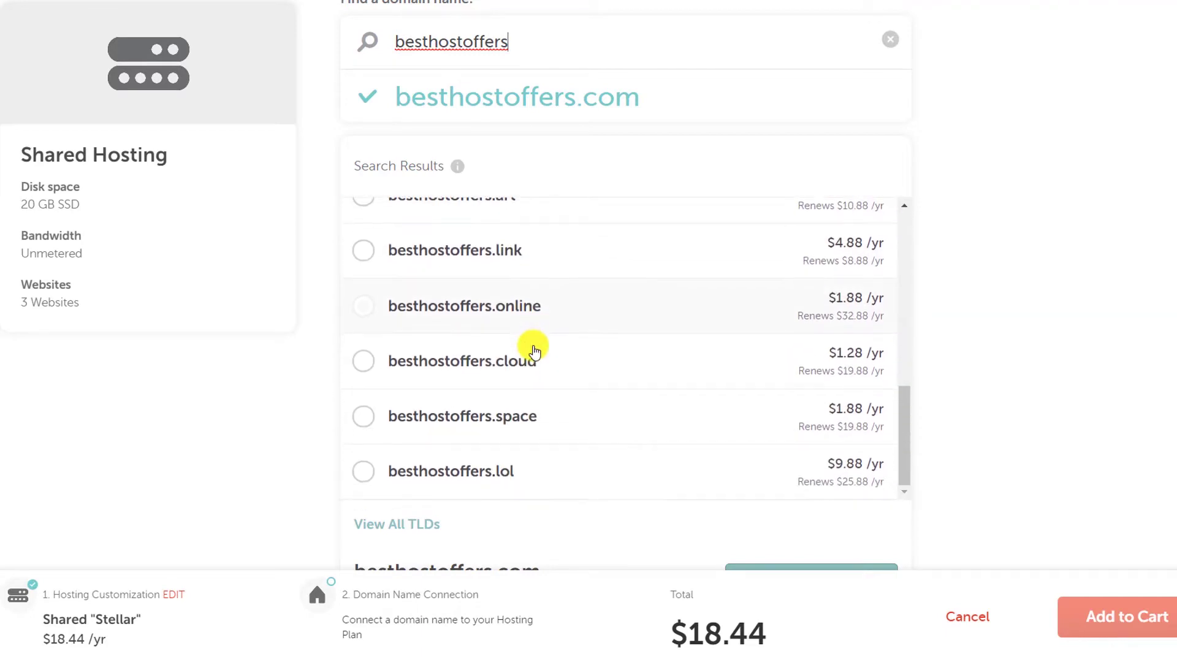
{"action": "scroll", "coordinate": [535, 346], "scroll_direction": "up", "scroll_amount": 3}
{"action": "scroll", "coordinate": [534, 346], "scroll_direction": "up", "scroll_amount": 5}
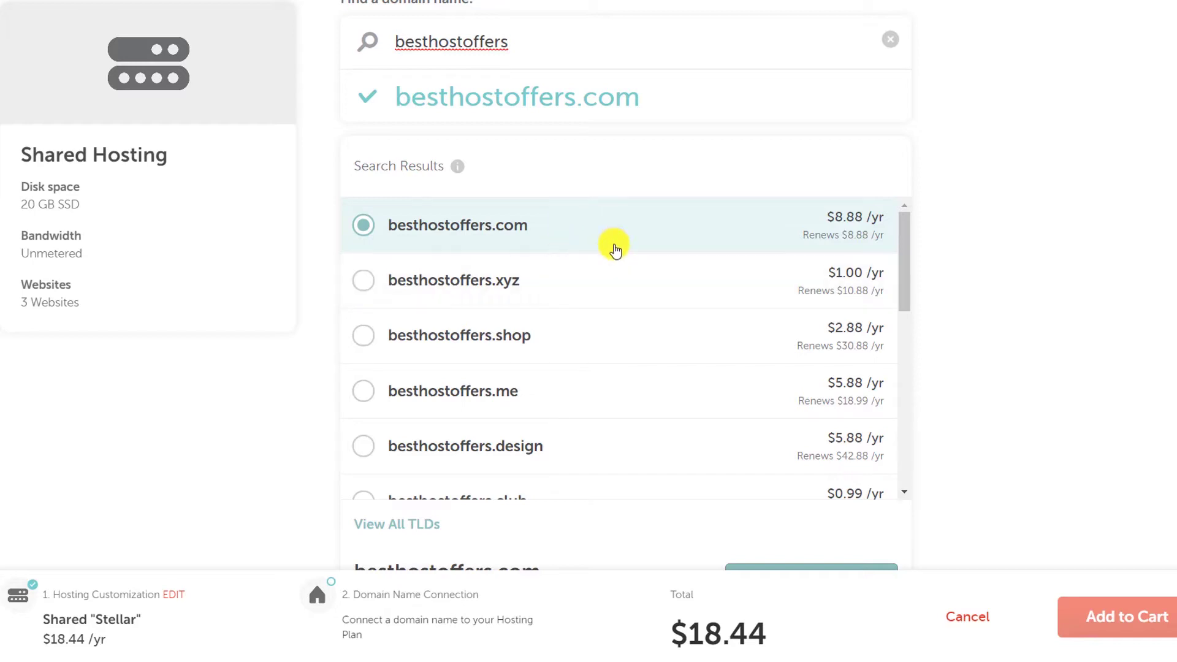
{"action": "scroll", "coordinate": [653, 370], "scroll_direction": "down", "scroll_amount": 3}
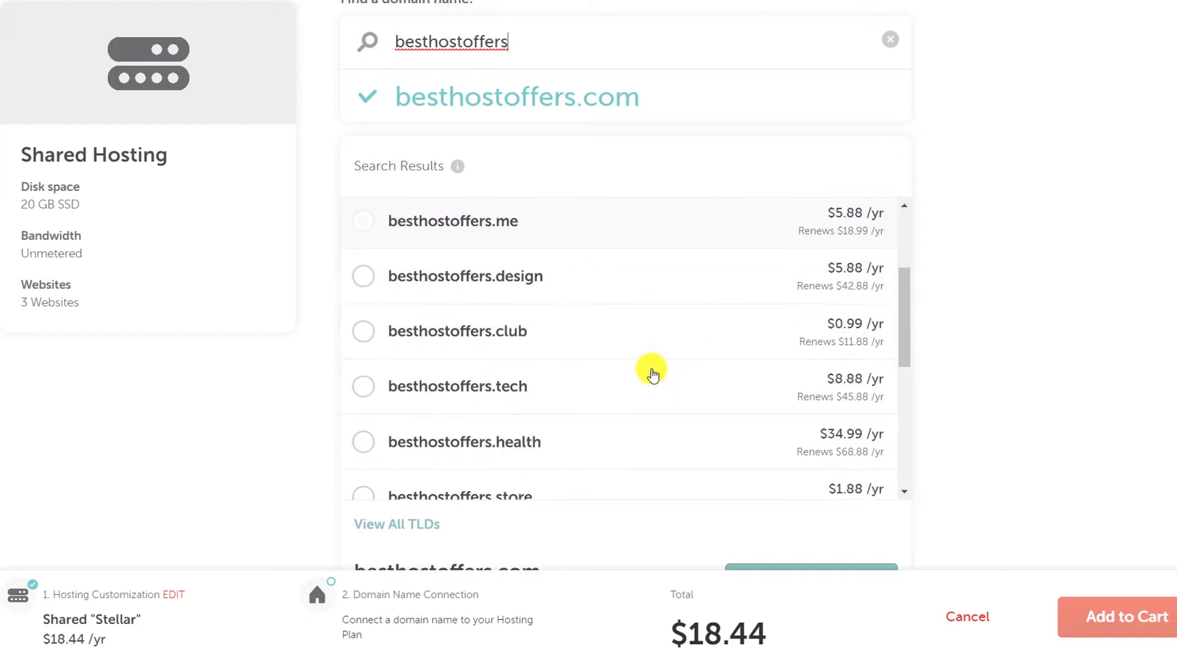
{"action": "left_click", "coordinate": [631, 344]}
Step: Connect besthostoffers.club to the Stellar plan and add both to the cart at $19.61
{"action": "scroll", "coordinate": [705, 398], "scroll_direction": "down", "scroll_amount": 5}
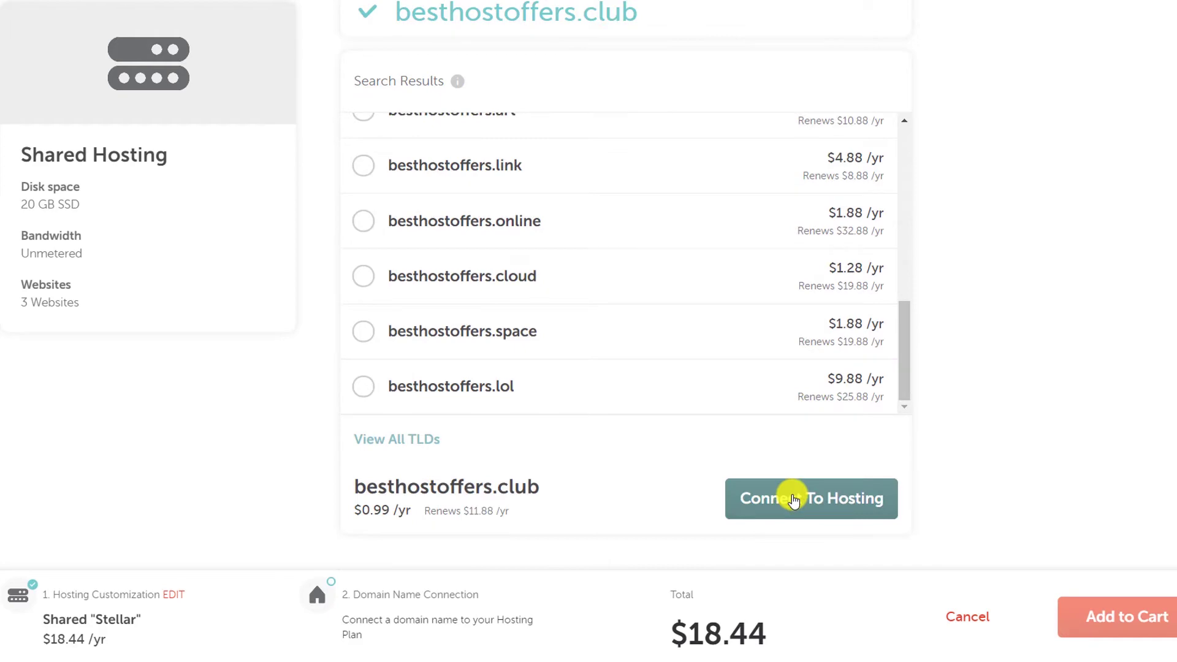
{"action": "left_click", "coordinate": [794, 500]}
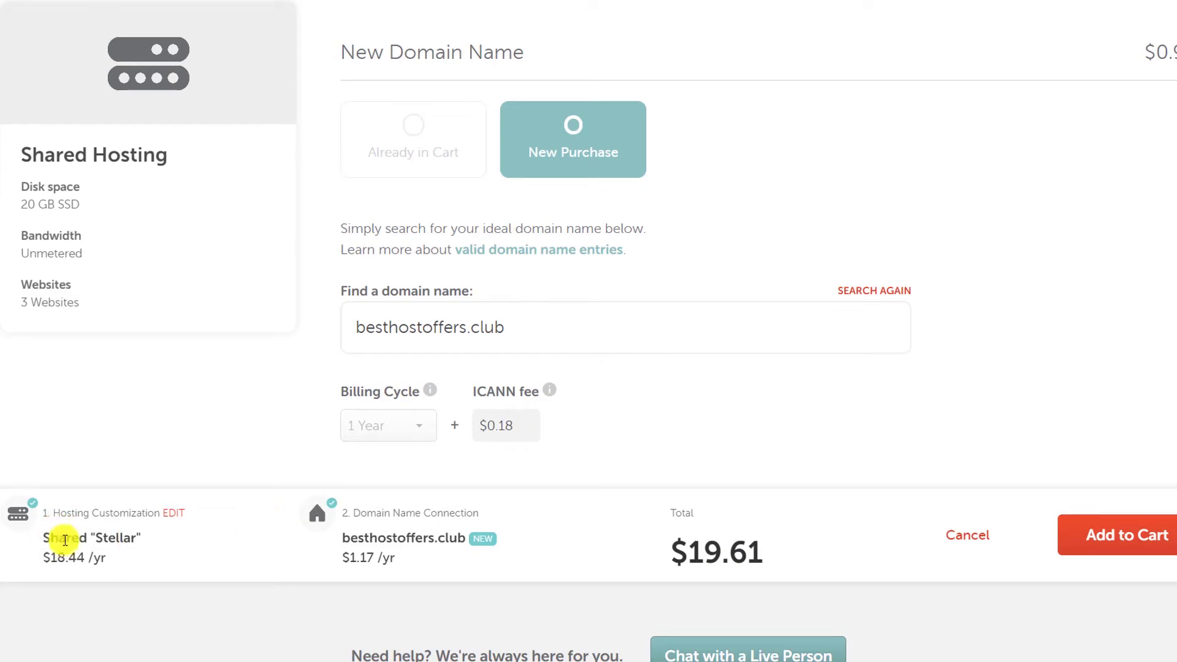
{"action": "left_click_drag", "start_coordinate": [66, 541], "coordinate": [162, 547]}
{"action": "left_click_drag", "start_coordinate": [378, 540], "coordinate": [464, 545]}
{"action": "left_click", "coordinate": [775, 537]}
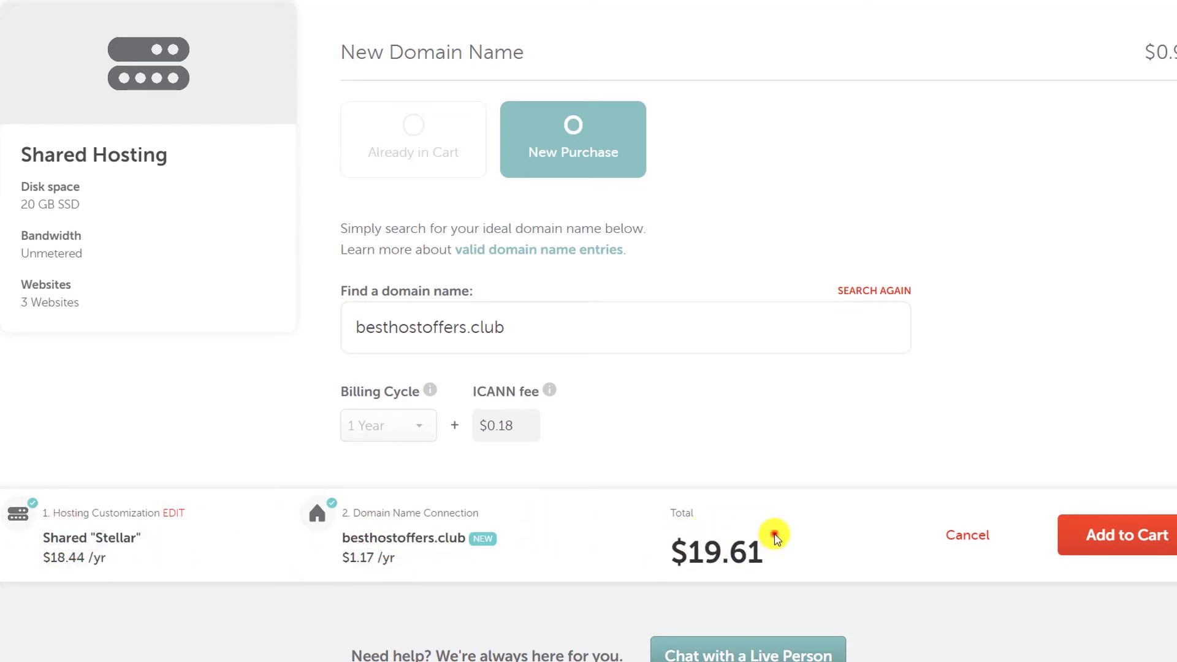
{"action": "scroll", "coordinate": [867, 429], "scroll_direction": "down", "scroll_amount": 2}
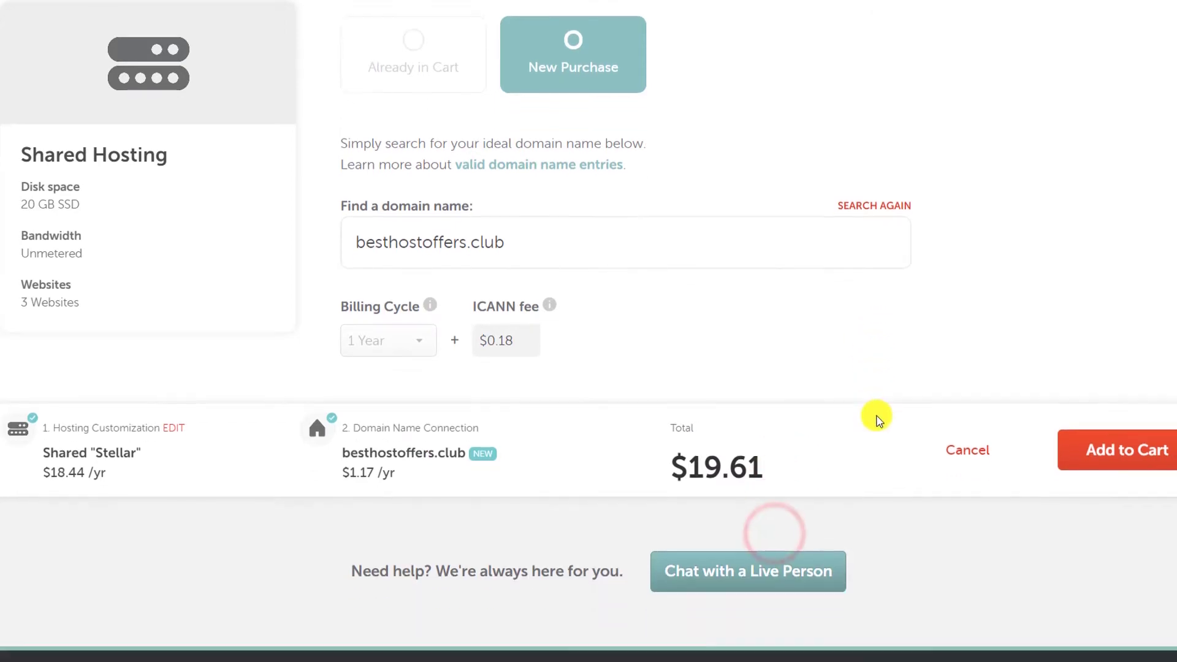
{"action": "left_click", "coordinate": [1152, 455]}
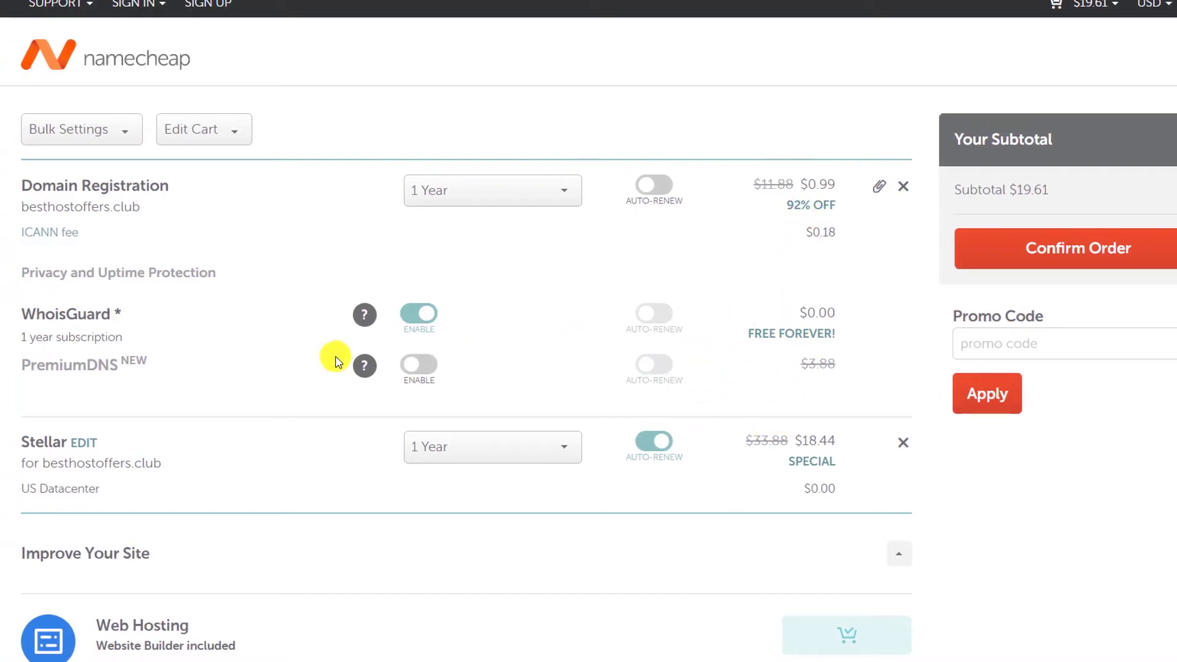
Step: Review the cart holding besthostoffers.club and Stellar hosting, then confirm the order
{"action": "left_click_drag", "start_coordinate": [21, 205], "coordinate": [226, 223]}
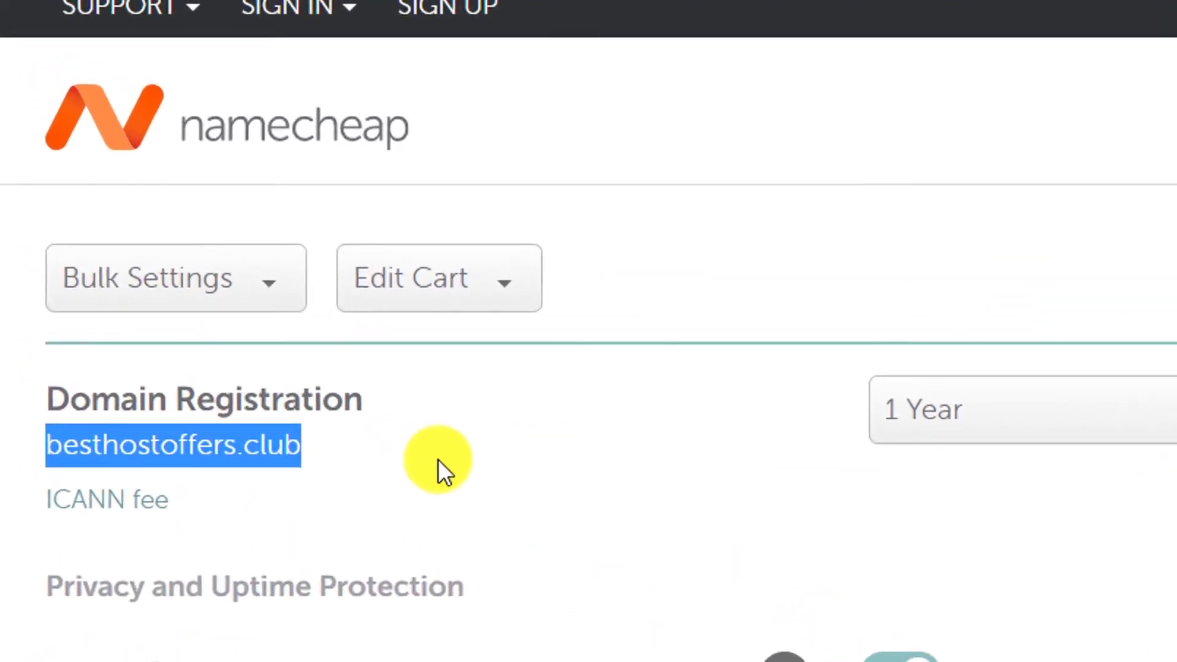
{"action": "left_click", "coordinate": [454, 489]}
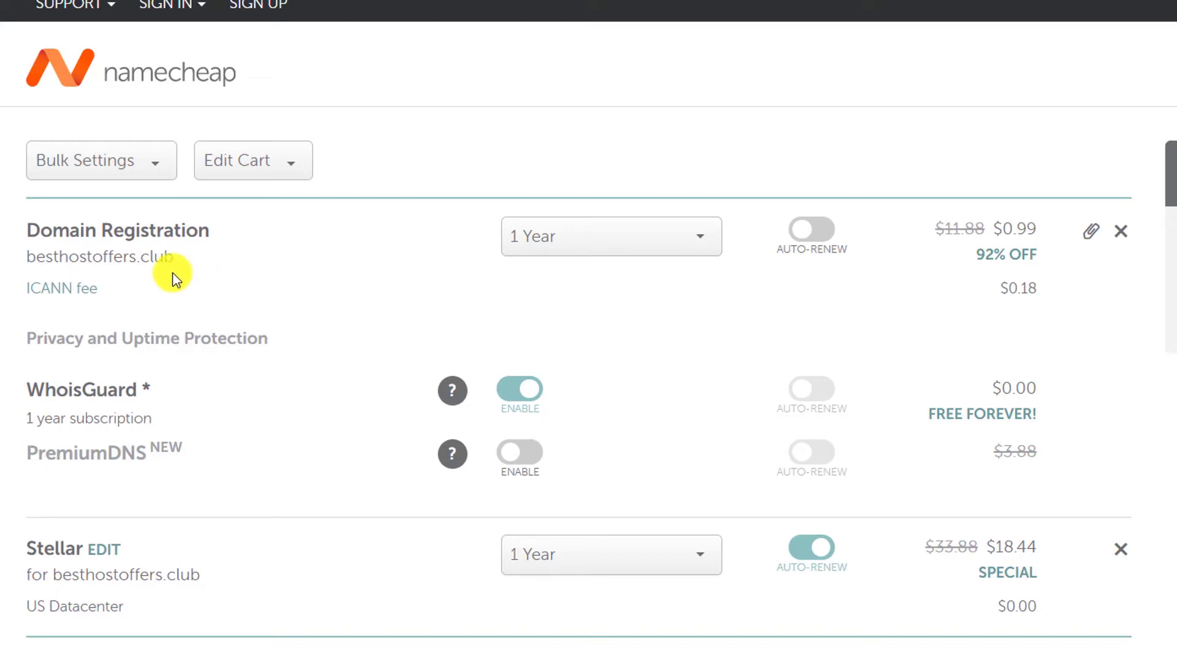
{"action": "scroll", "coordinate": [173, 277], "scroll_direction": "down", "scroll_amount": 2}
{"action": "scroll", "coordinate": [174, 277], "scroll_direction": "up", "scroll_amount": 2}
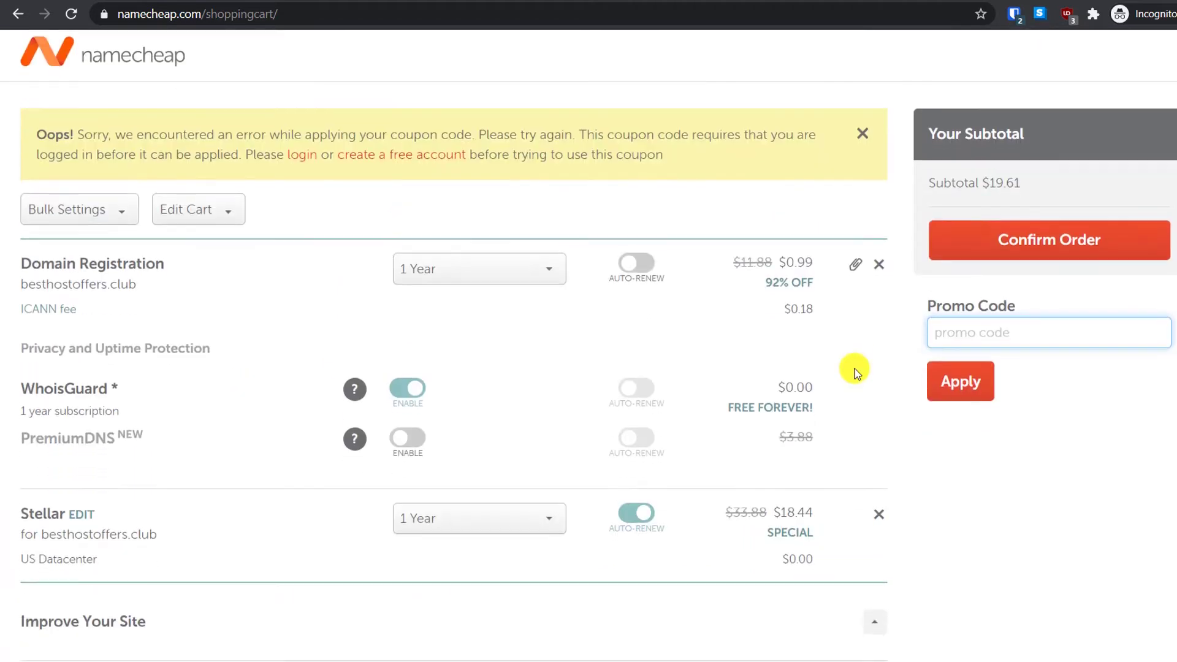
{"action": "scroll", "coordinate": [966, 188], "scroll_direction": "down", "scroll_amount": 2}
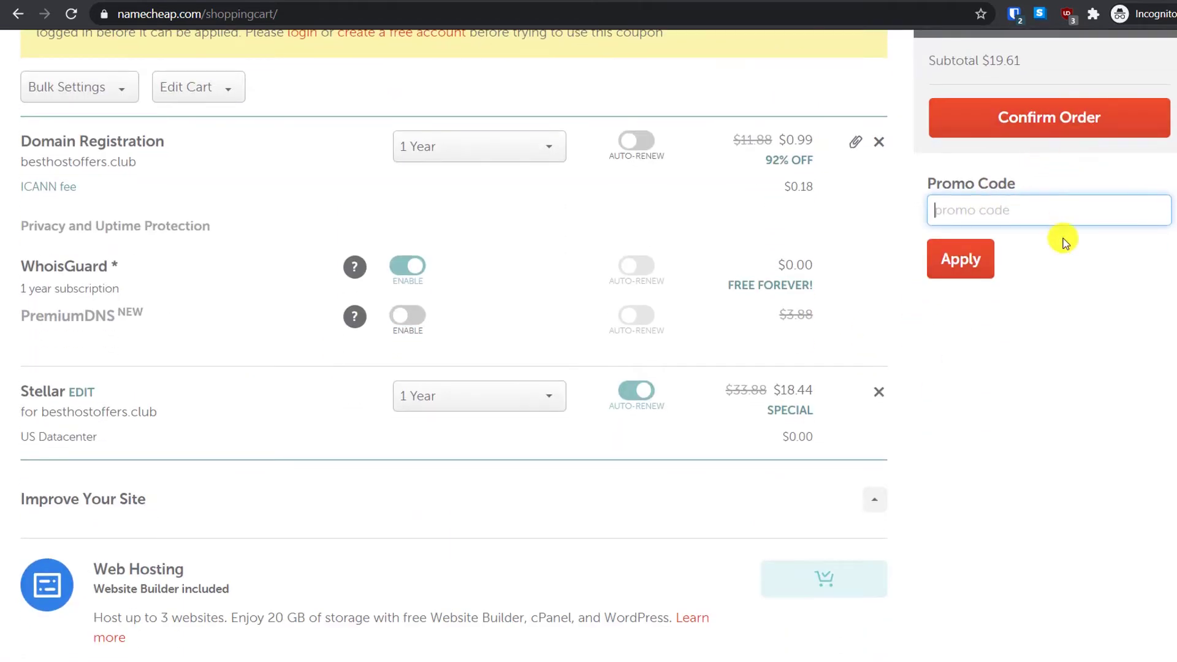
{"action": "scroll", "coordinate": [1061, 250], "scroll_direction": "up", "scroll_amount": 2}
{"action": "left_click", "coordinate": [1062, 204]}
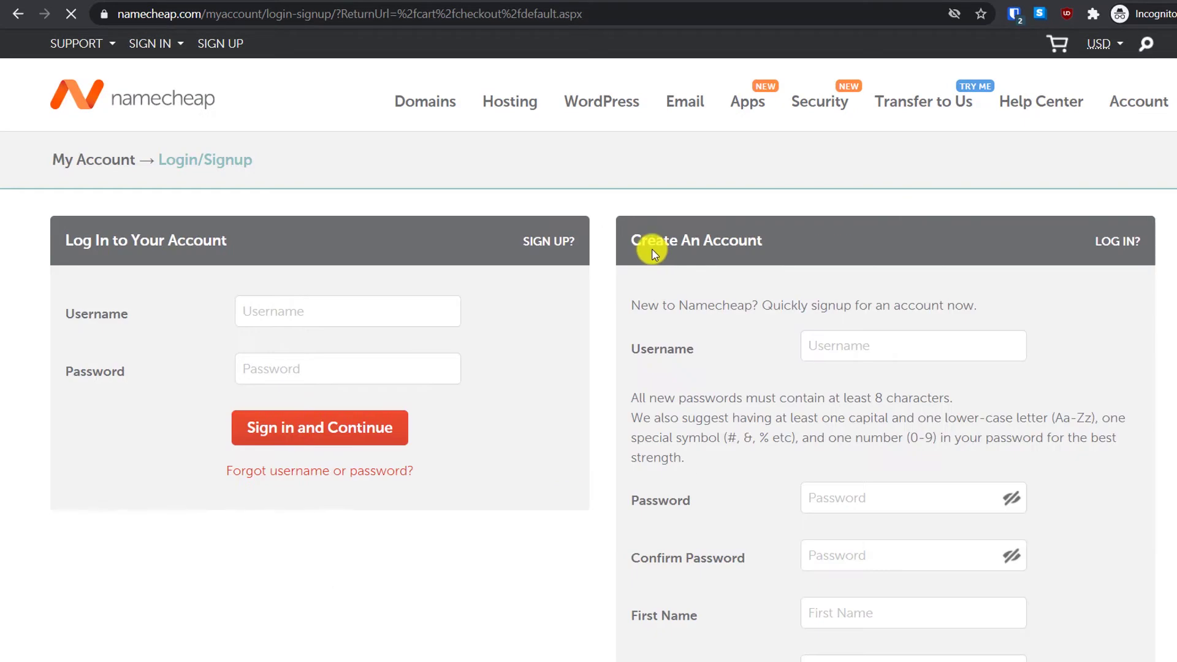
Step: Sign in to the existing Namecheap account with saved credentials and reach passcode verification
{"action": "scroll", "coordinate": [650, 248], "scroll_direction": "down", "scroll_amount": 4}
{"action": "scroll", "coordinate": [593, 231], "scroll_direction": "up", "scroll_amount": 3}
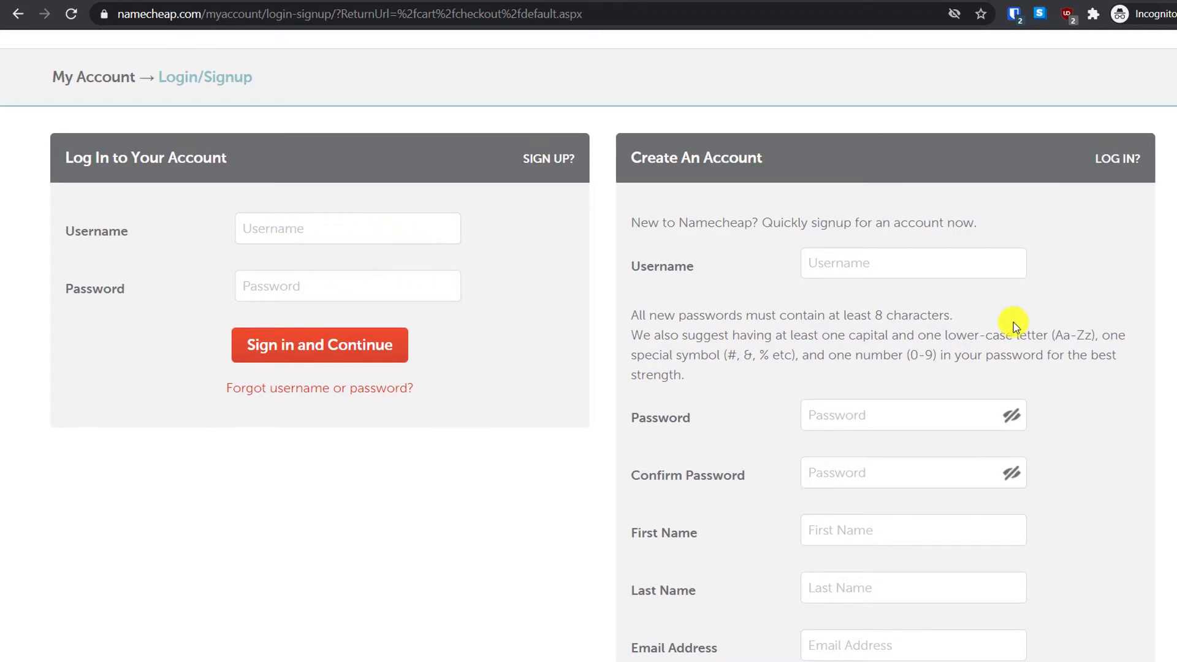
{"action": "scroll", "coordinate": [1014, 325], "scroll_direction": "down", "scroll_amount": 2}
{"action": "scroll", "coordinate": [793, 271], "scroll_direction": "up", "scroll_amount": 1}
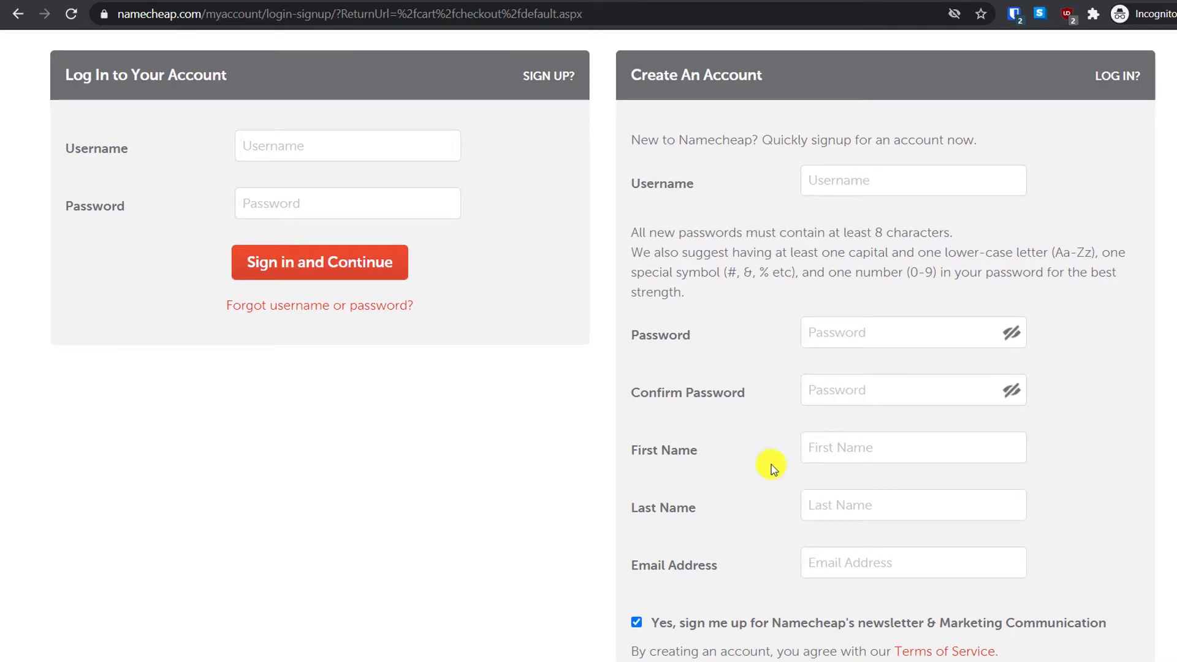
{"action": "scroll", "coordinate": [909, 442], "scroll_direction": "down", "scroll_amount": 3}
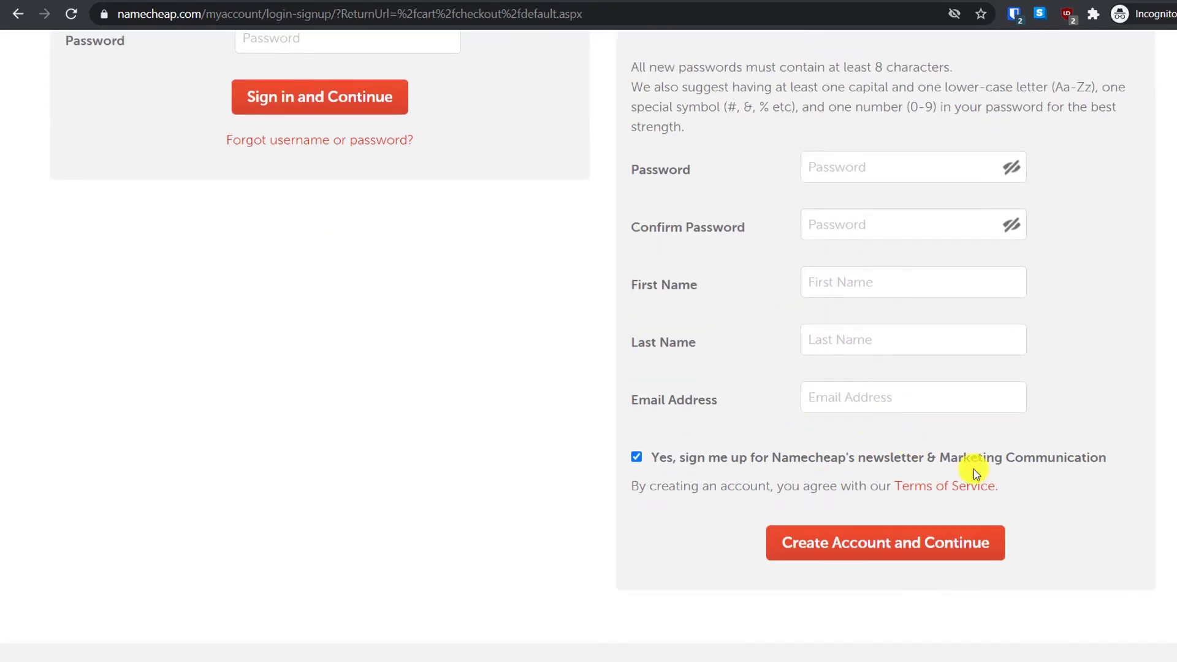
{"action": "scroll", "coordinate": [807, 389], "scroll_direction": "up", "scroll_amount": 5}
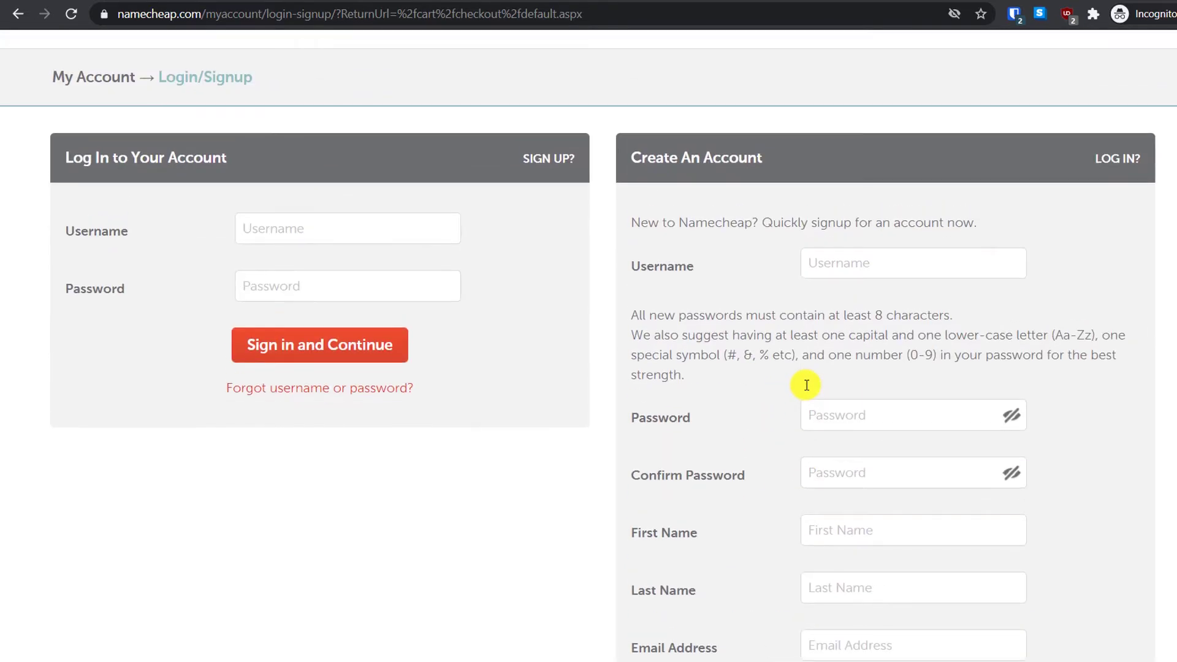
{"action": "scroll", "coordinate": [807, 385], "scroll_direction": "up", "scroll_amount": 2}
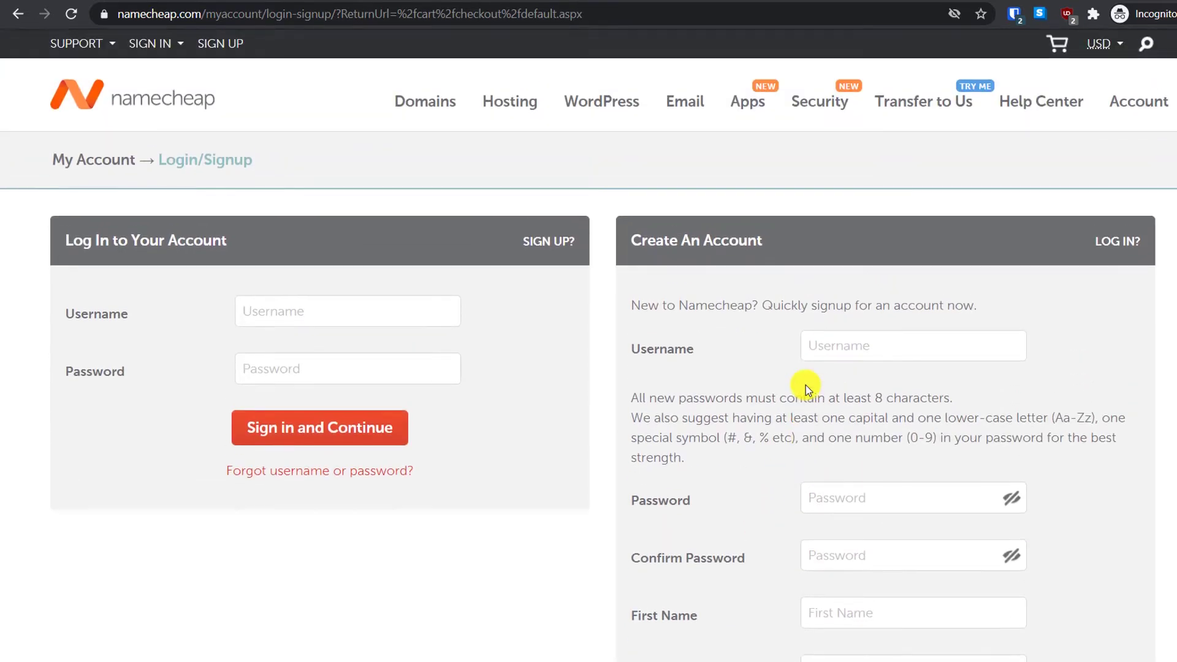
{"action": "left_click", "coordinate": [351, 316]}
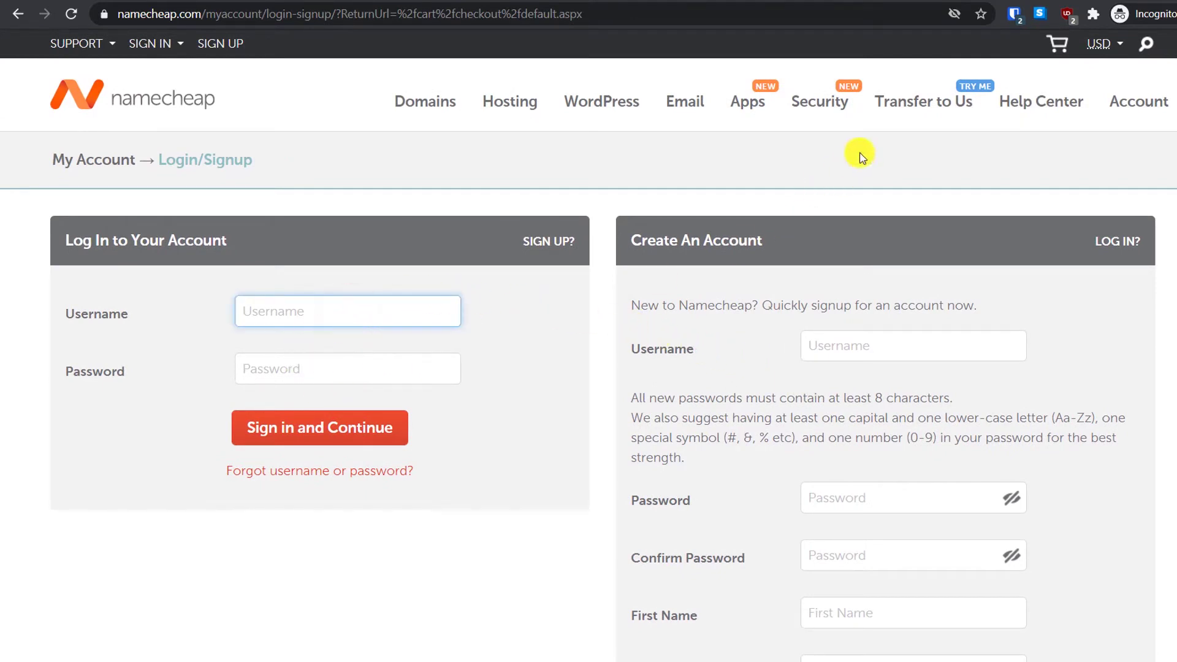
{"action": "left_click", "coordinate": [1011, 17]}
{"action": "left_click", "coordinate": [320, 423]}
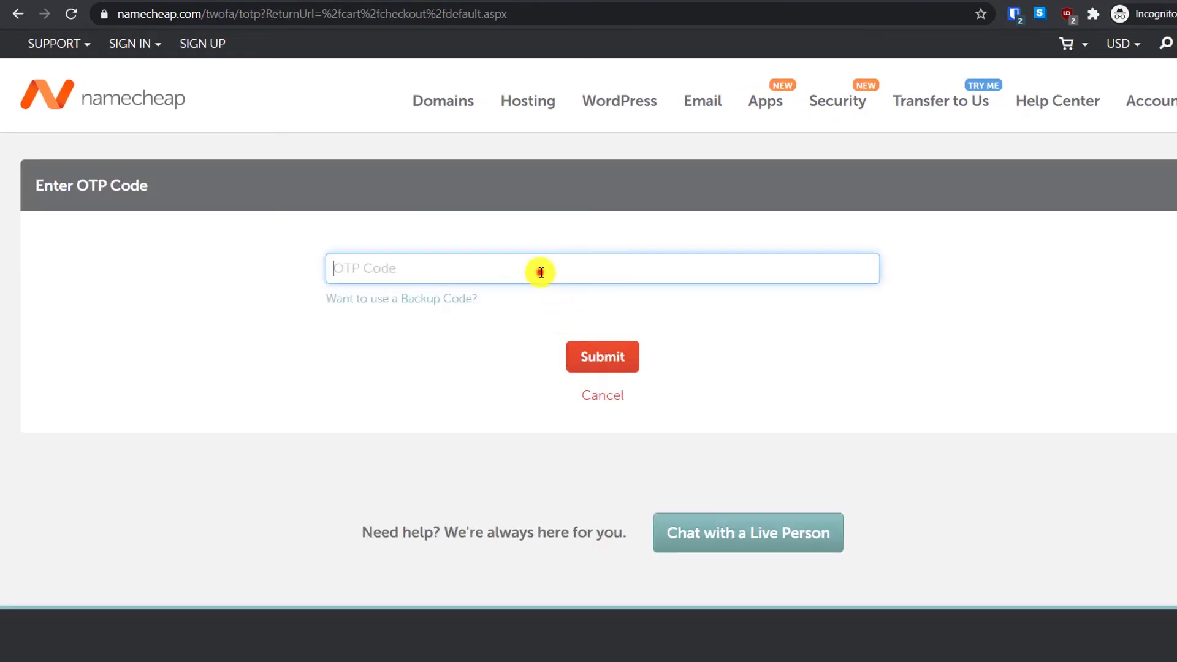
{"action": "left_click", "coordinate": [539, 271]}
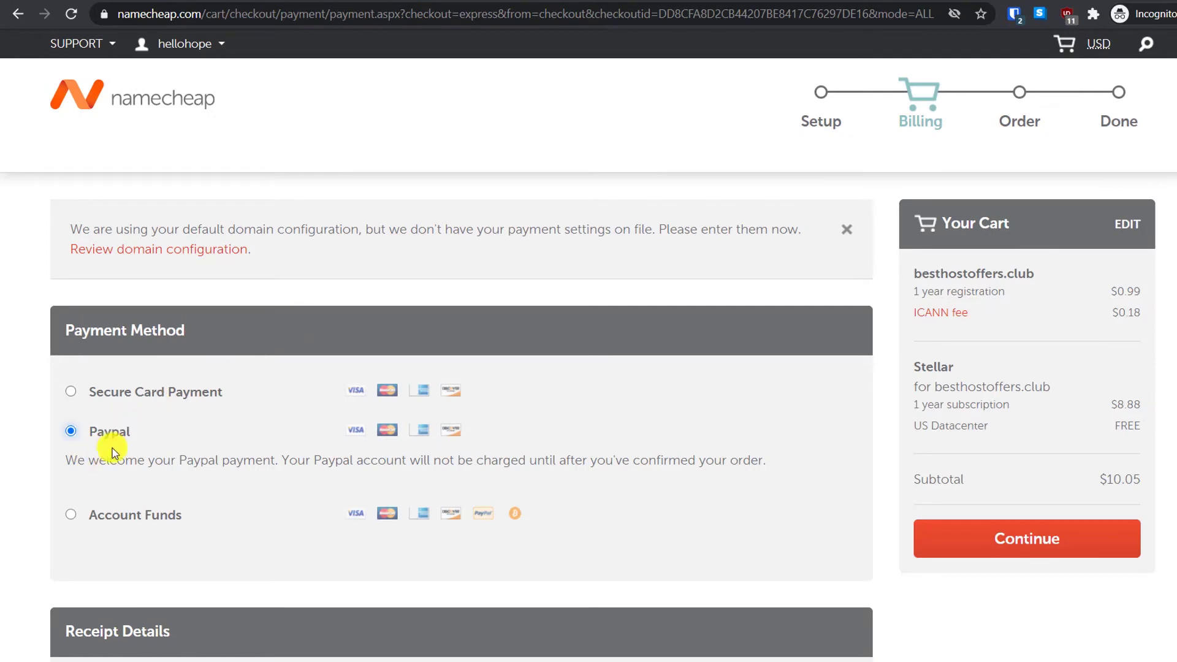
Step: Continue past billing with PayPal kept as the payment method
{"action": "left_click", "coordinate": [1022, 535]}
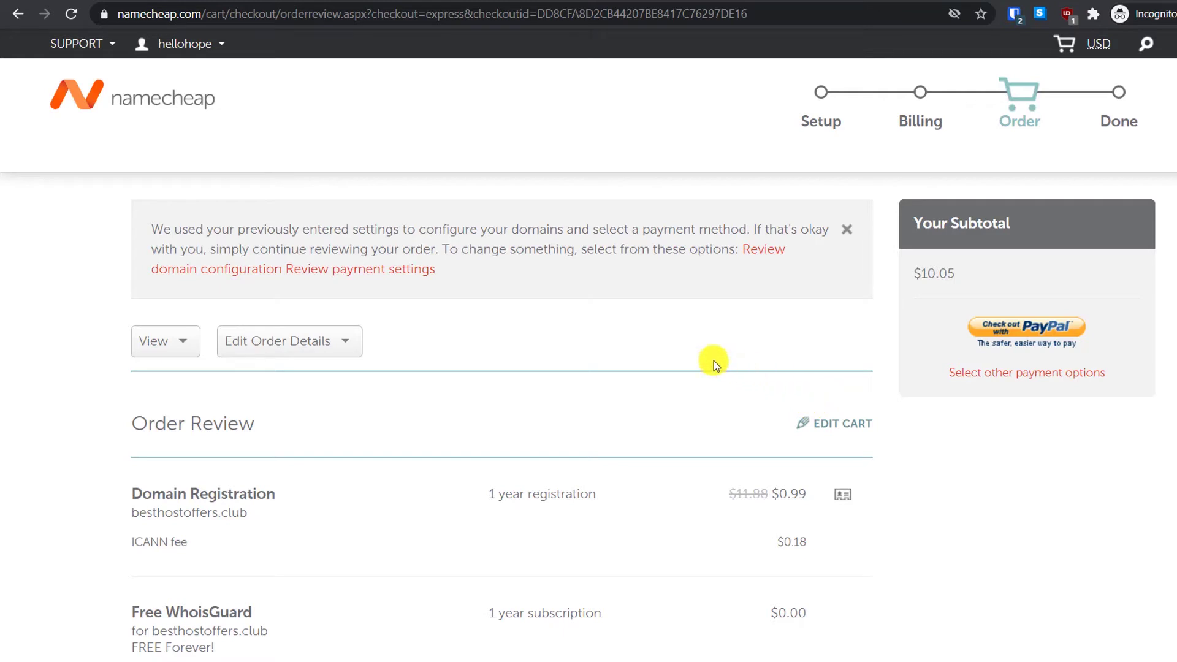
Step: Accept the Terms of Service and check out with PayPal to place the order
{"action": "scroll", "coordinate": [713, 360], "scroll_direction": "down", "scroll_amount": 3}
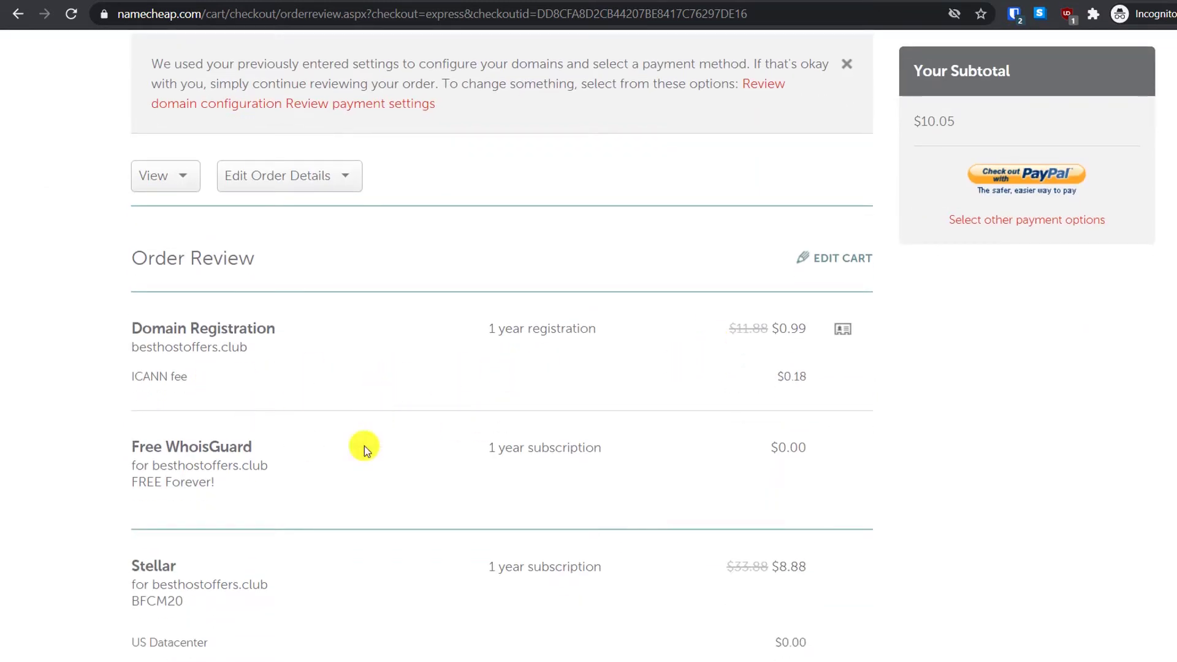
{"action": "scroll", "coordinate": [499, 419], "scroll_direction": "up", "scroll_amount": 1}
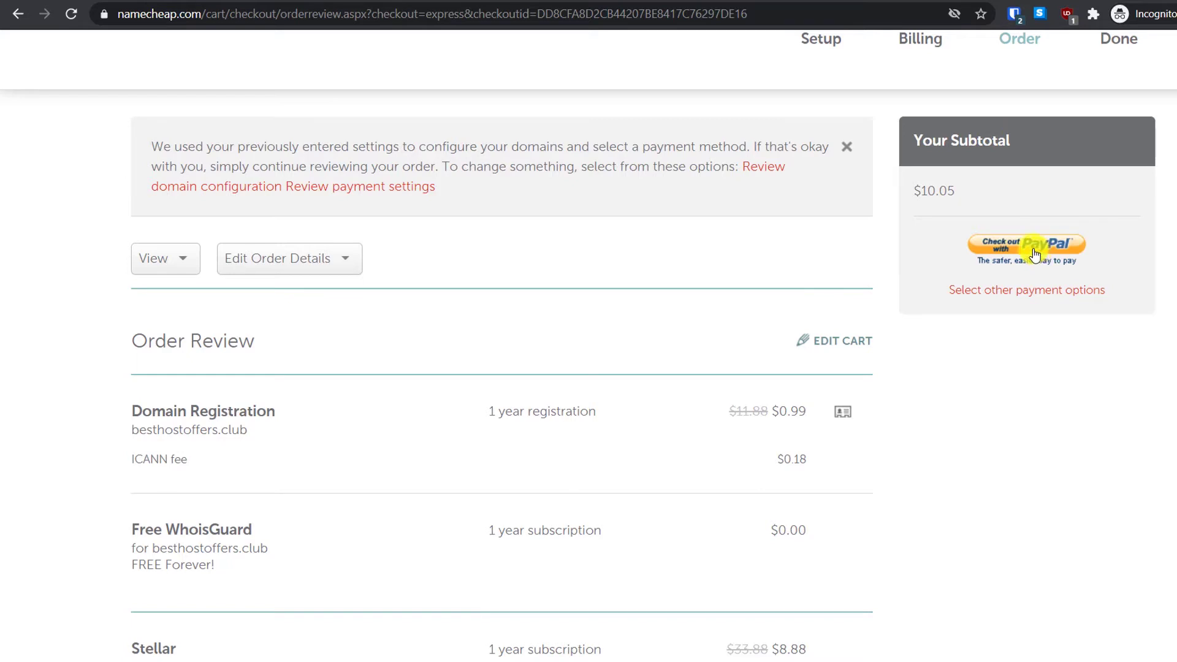
{"action": "left_click", "coordinate": [1035, 255]}
{"action": "left_click", "coordinate": [246, 155]}
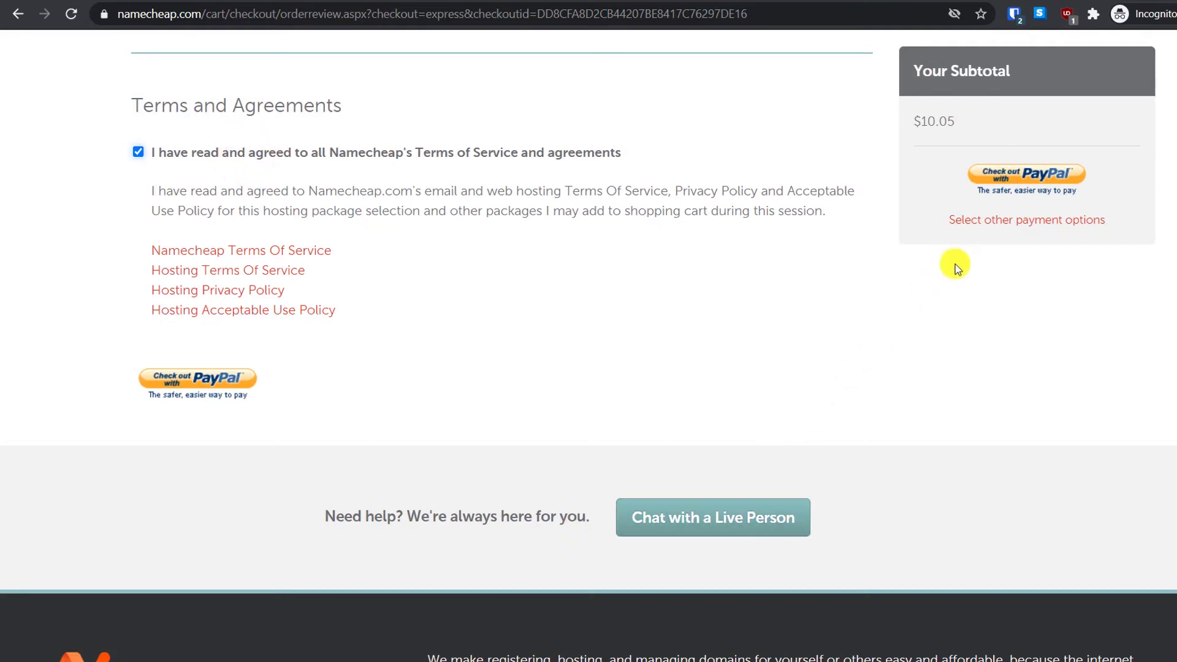
{"action": "left_click", "coordinate": [1043, 175]}
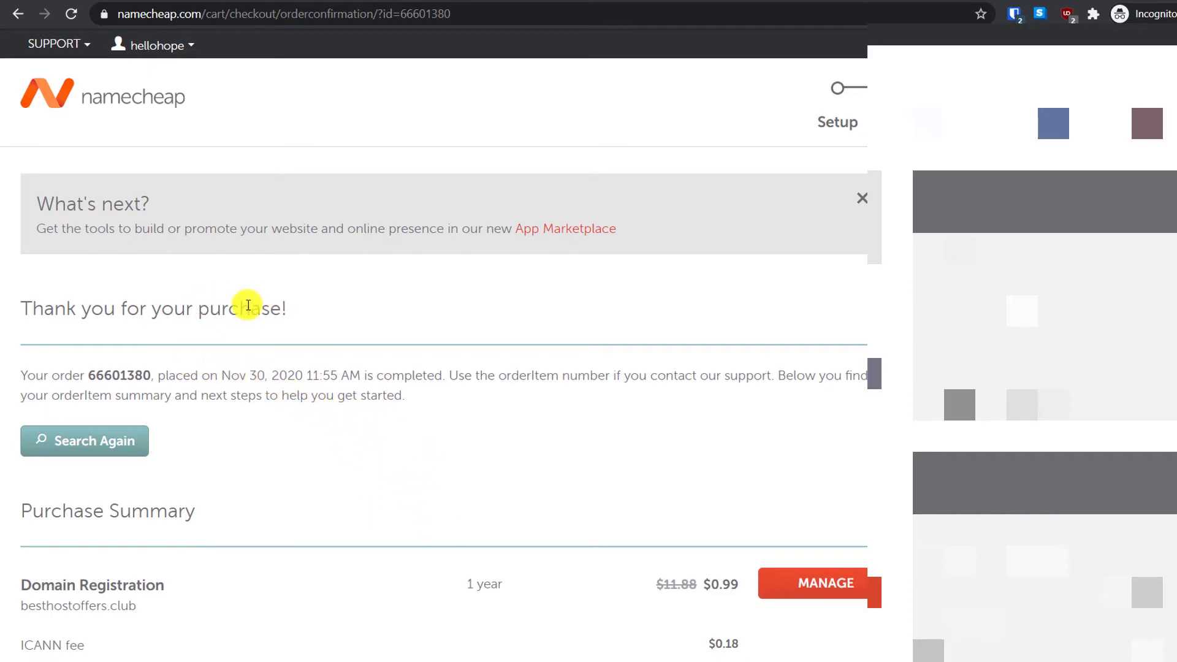
Step: Open the account Dashboard from the username menu
{"action": "left_click", "coordinate": [164, 44]}
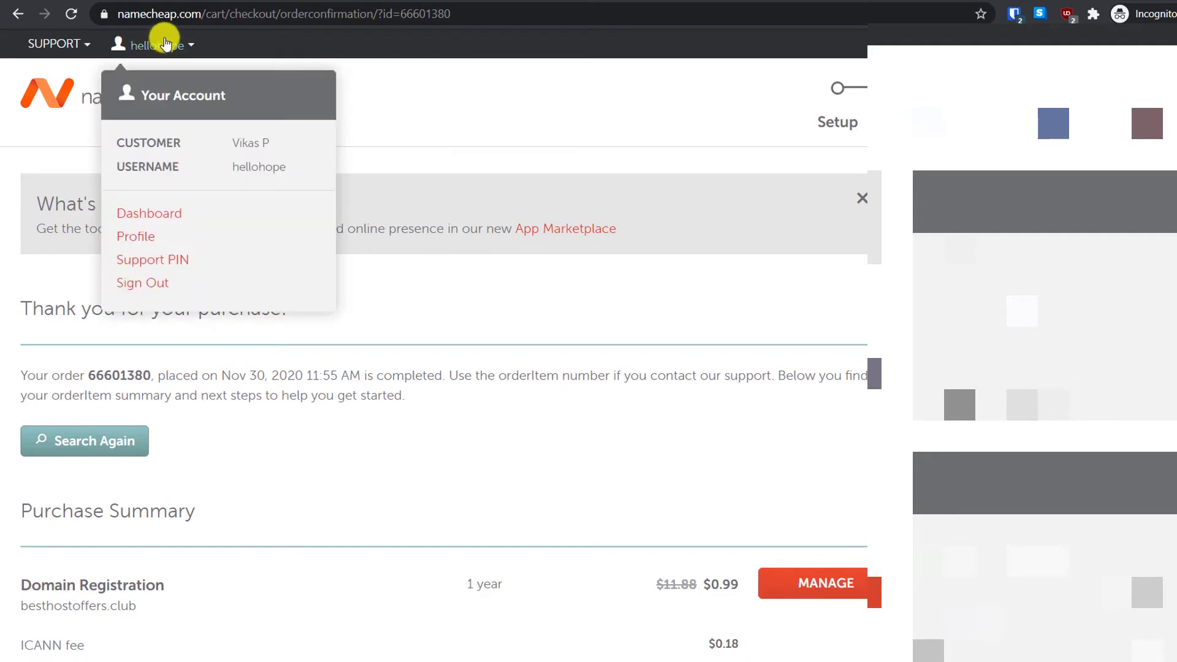
{"action": "left_click", "coordinate": [155, 216]}
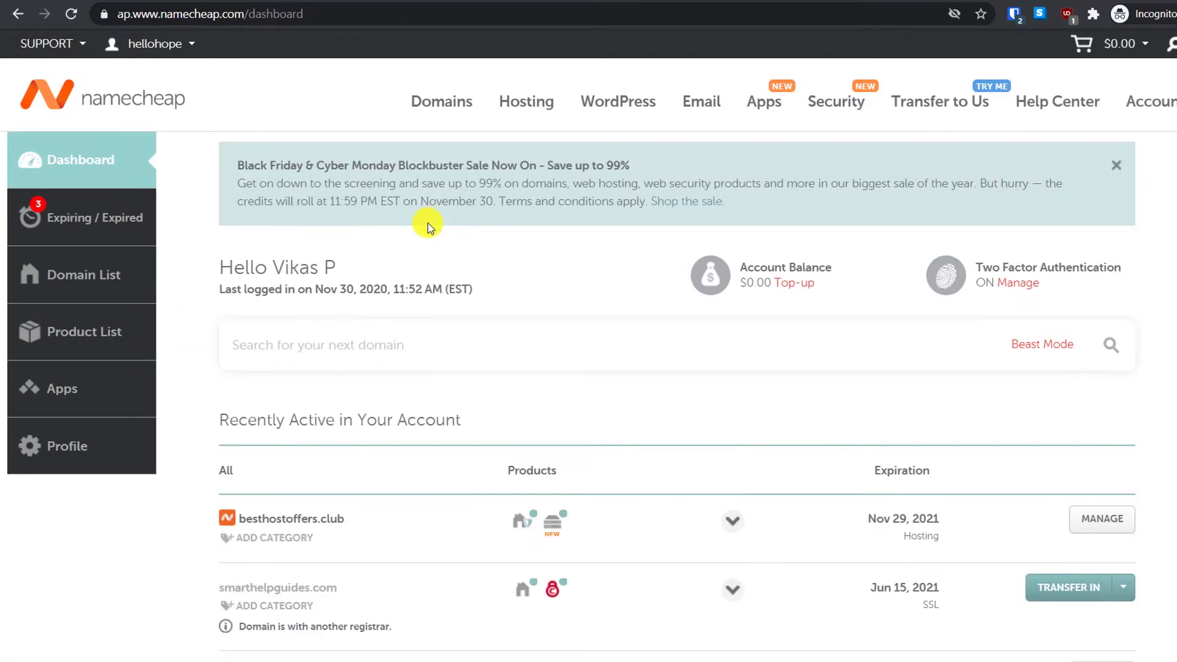
Step: Open cPanel for besthostoffers.club's Stellar hosting from the Recently Active list
{"action": "scroll", "coordinate": [474, 315], "scroll_direction": "down", "scroll_amount": 3}
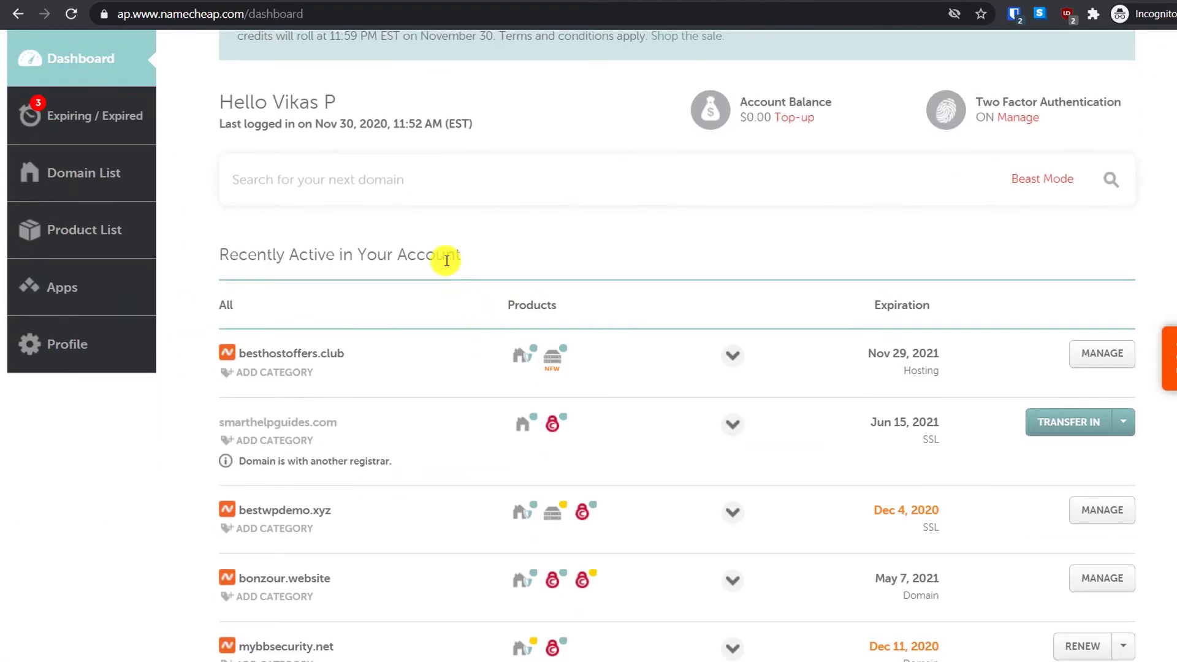
{"action": "scroll", "coordinate": [446, 260], "scroll_direction": "down", "scroll_amount": 3}
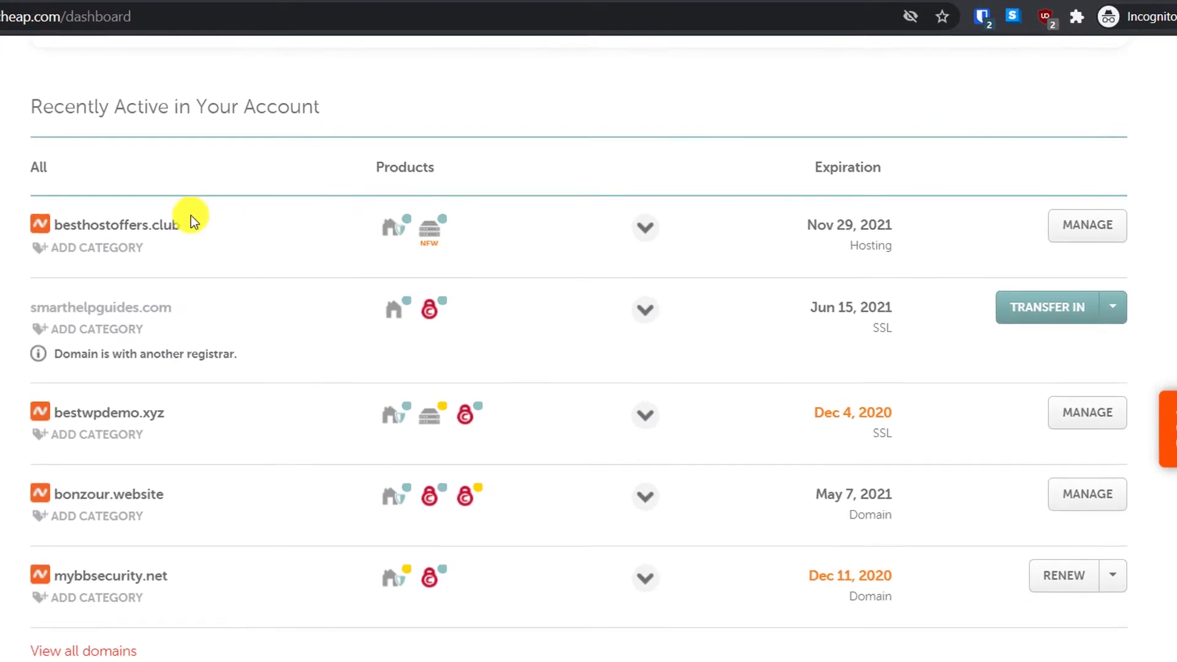
{"action": "left_click_drag", "start_coordinate": [72, 221], "coordinate": [239, 248]}
{"action": "left_click", "coordinate": [239, 248]}
{"action": "mouse_move", "coordinate": [399, 246]}
{"action": "mouse_move", "coordinate": [427, 233]}
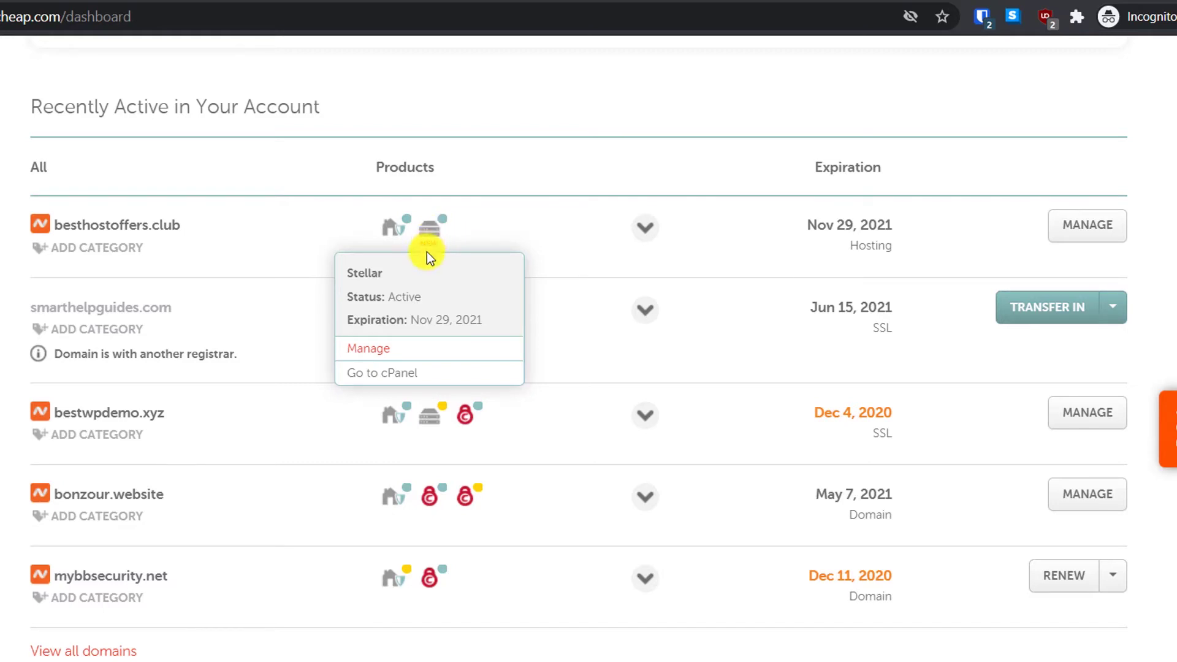
{"action": "left_click", "coordinate": [372, 373]}
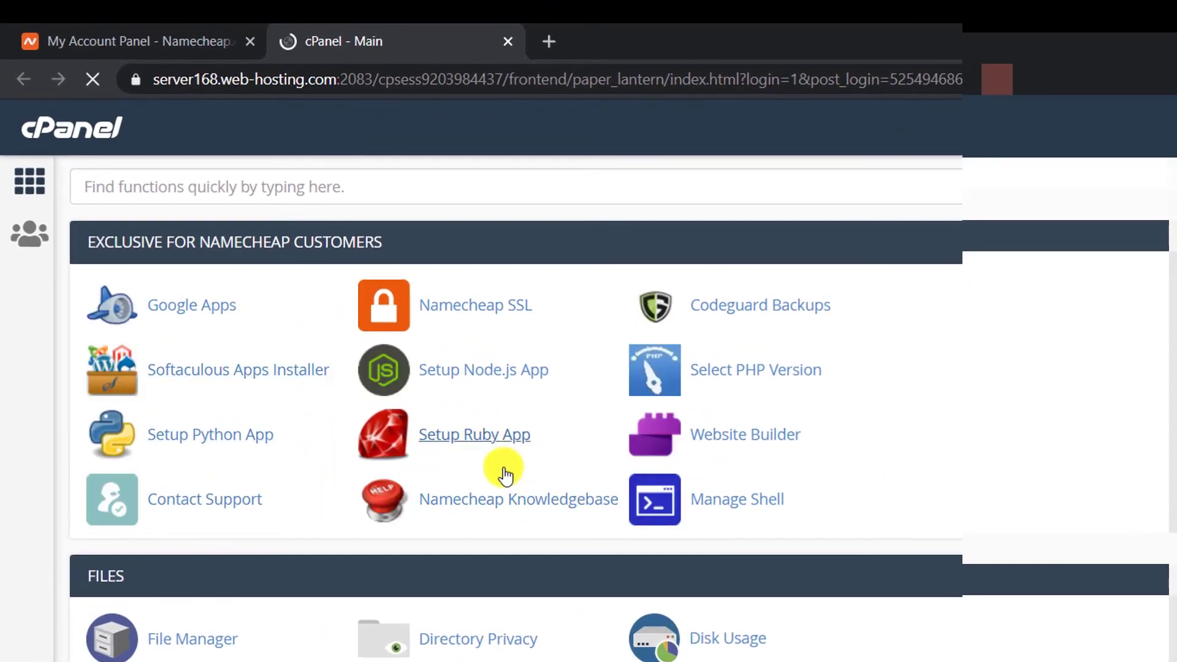
Step: Open WordPress Manager by Softaculous and start a new WordPress 5.5.3 install on besthostoffers.club
{"action": "scroll", "coordinate": [512, 466], "scroll_direction": "down", "scroll_amount": 7}
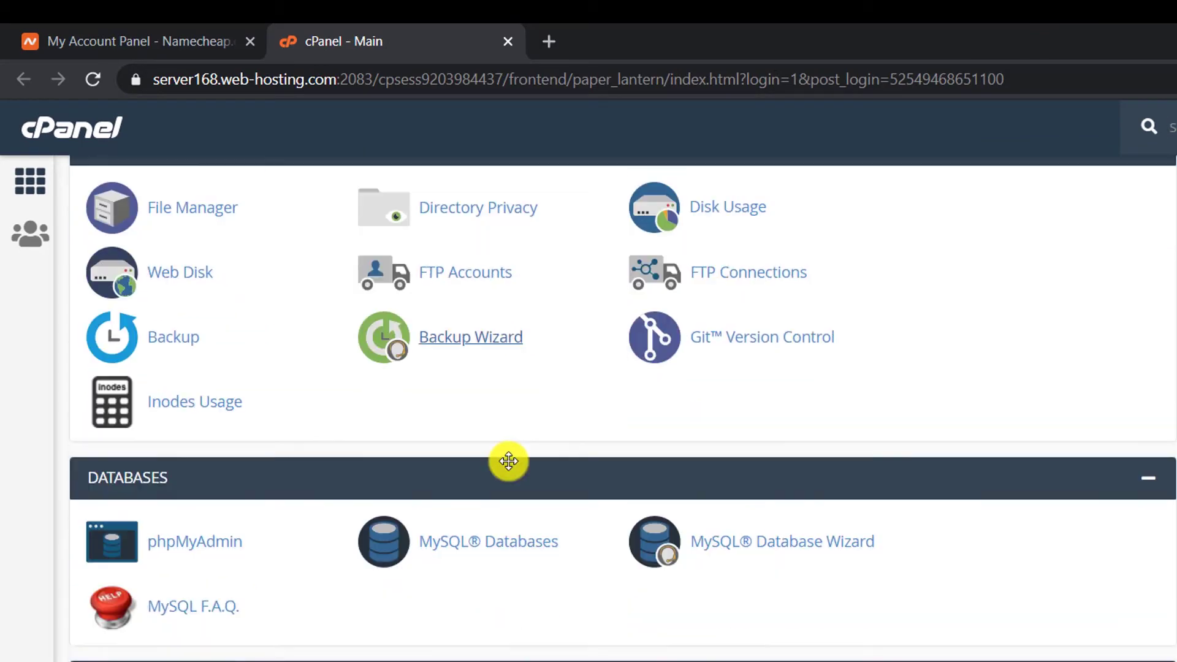
{"action": "scroll", "coordinate": [509, 461], "scroll_direction": "down", "scroll_amount": 15}
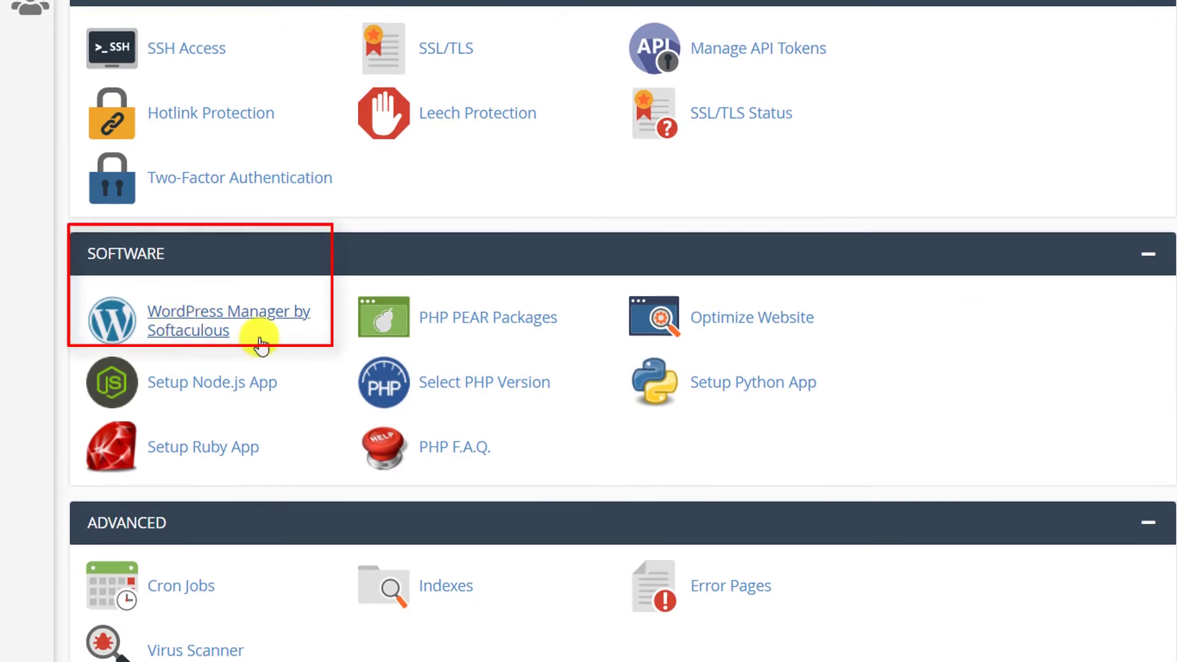
{"action": "left_click", "coordinate": [204, 334]}
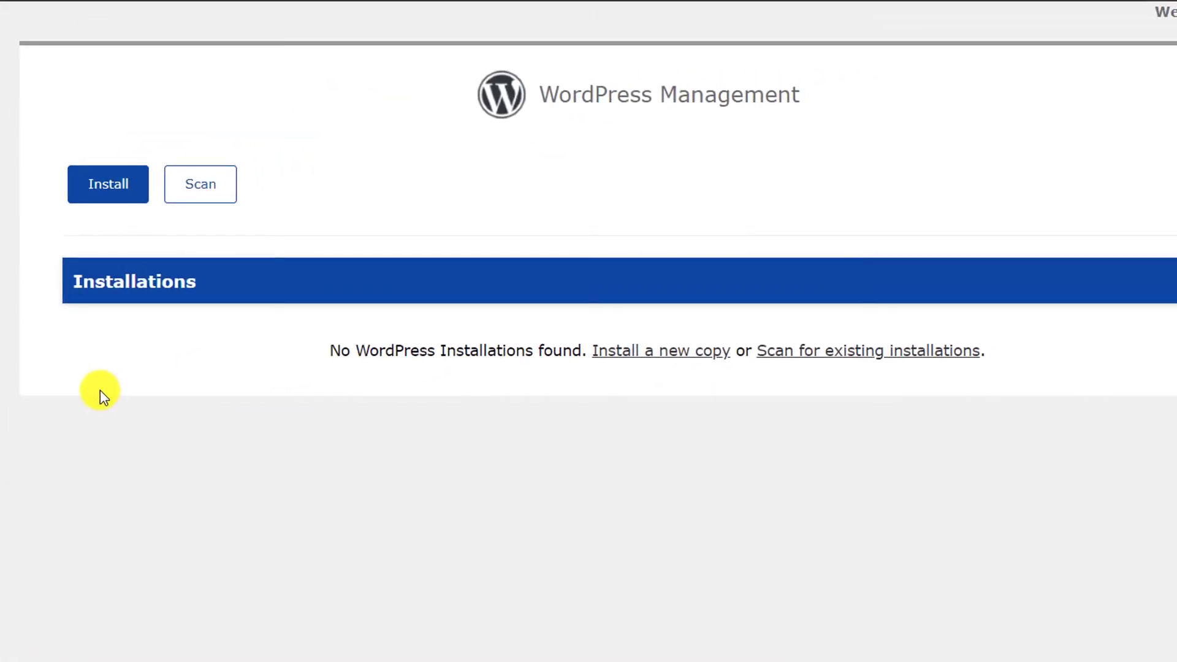
{"action": "left_click", "coordinate": [112, 187]}
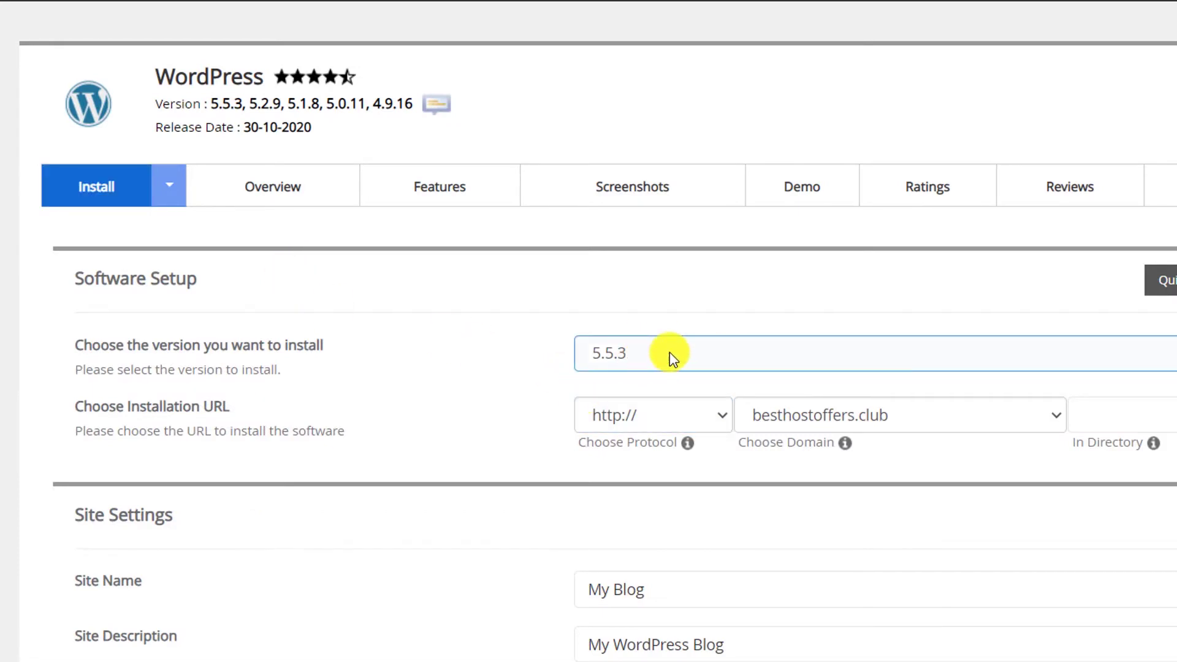
Step: Enter 'My Blog' as the site name and 'My WordPress Blog' as the site description
{"action": "scroll", "coordinate": [672, 416], "scroll_direction": "down", "scroll_amount": 2}
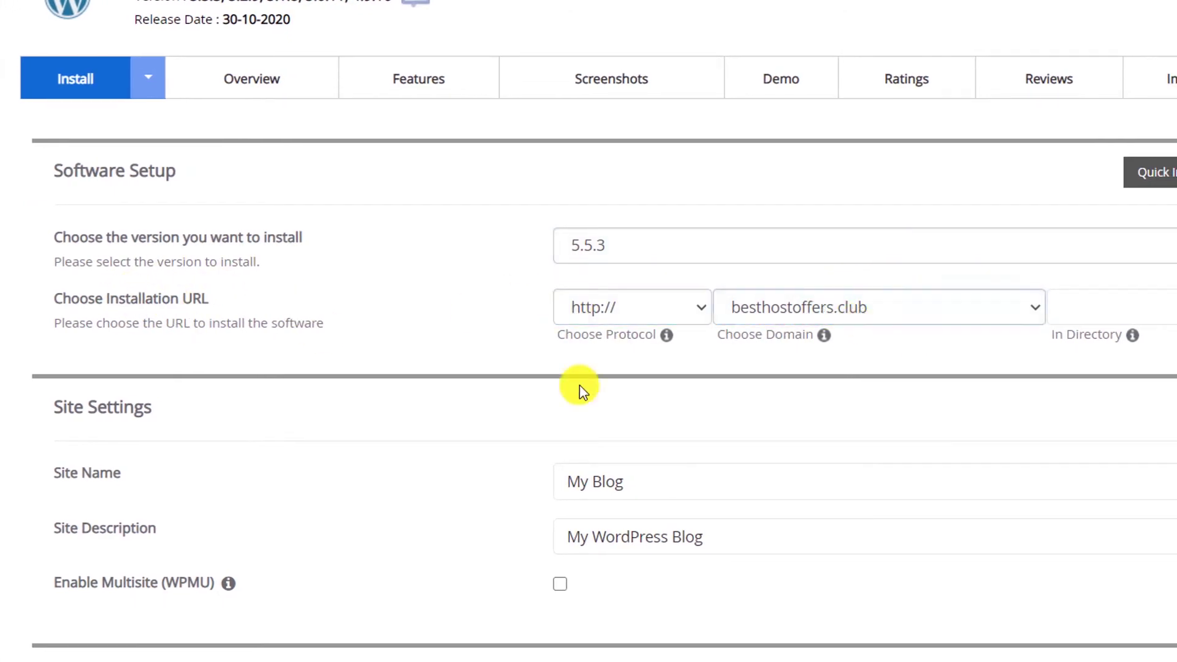
{"action": "scroll", "coordinate": [622, 503], "scroll_direction": "down", "scroll_amount": 3}
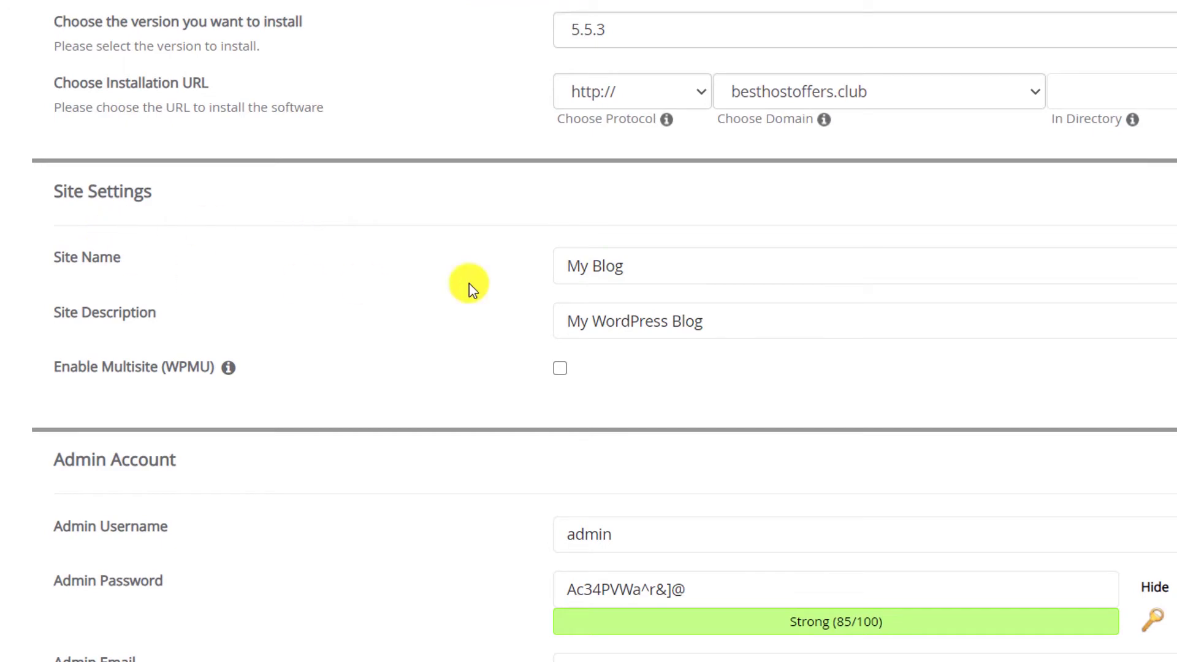
{"action": "left_click", "coordinate": [621, 263]}
{"action": "triple_click", "coordinate": [621, 262]}
{"action": "left_click", "coordinate": [667, 320]}
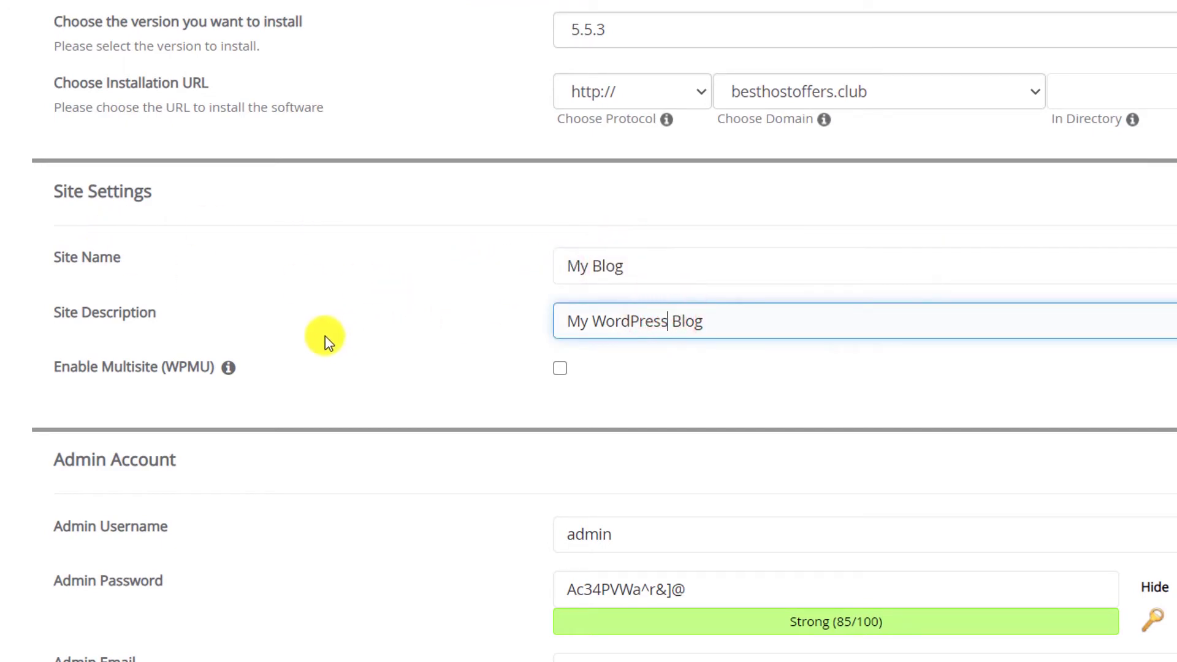
{"action": "scroll", "coordinate": [325, 336], "scroll_direction": "down", "scroll_amount": 5}
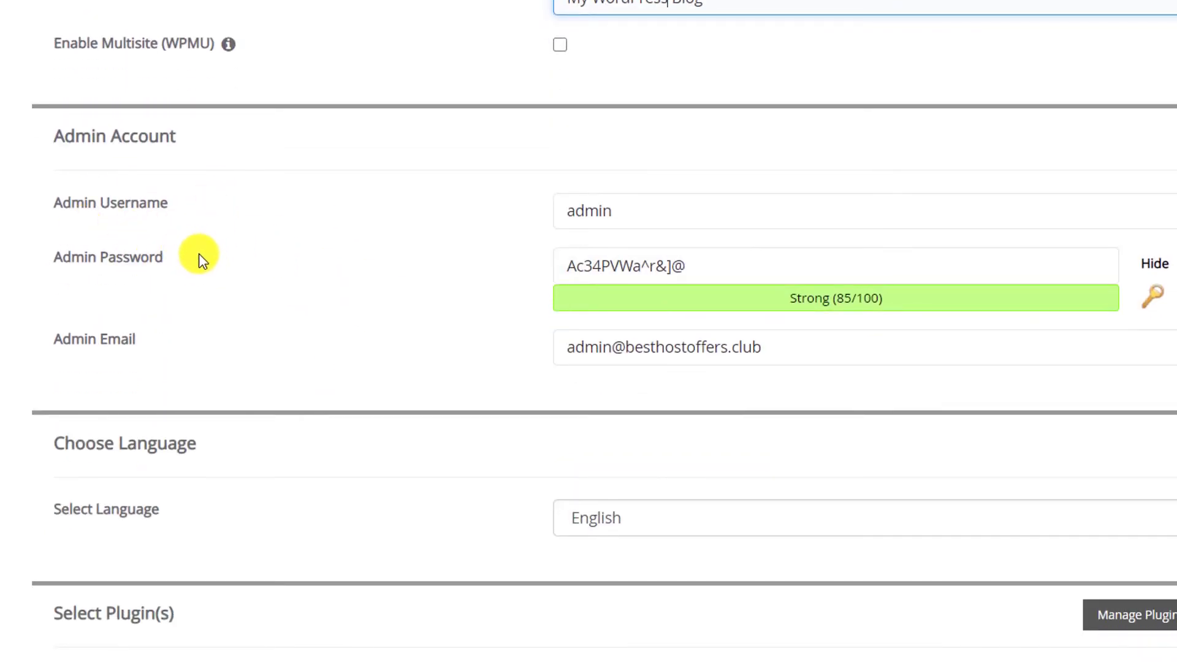
Step: Replace the default admin e-mail with the owner's own e-mail address
{"action": "left_click", "coordinate": [628, 213]}
{"action": "left_click_drag", "start_coordinate": [601, 216], "coordinate": [512, 229]}
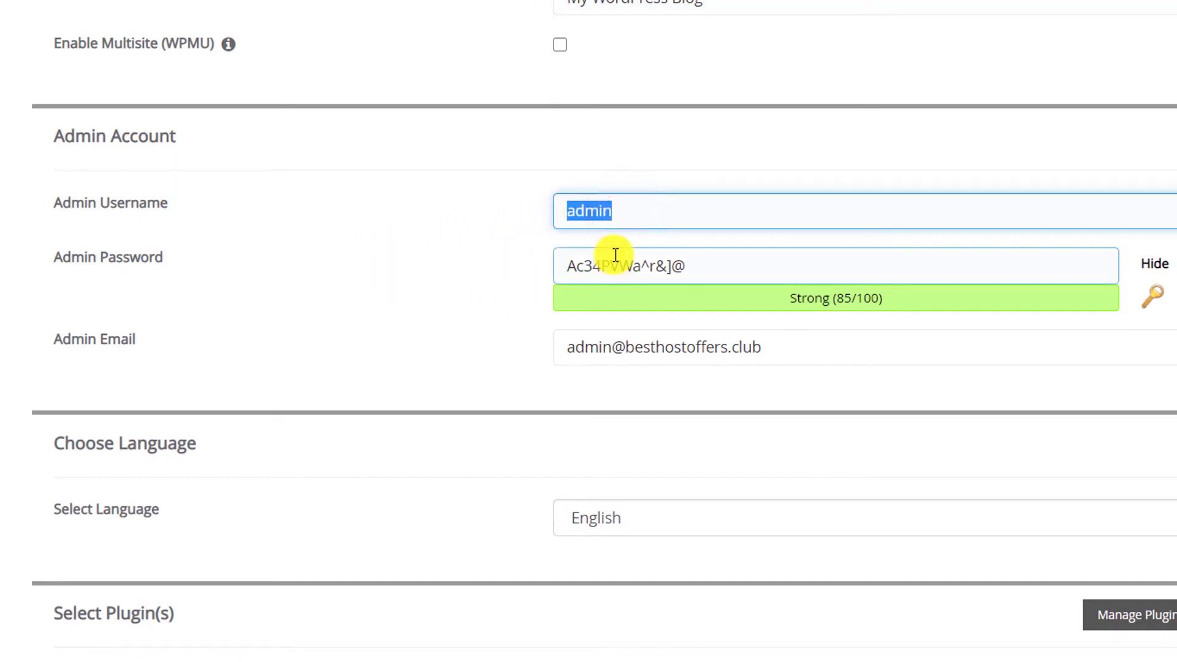
{"action": "left_click", "coordinate": [722, 257]}
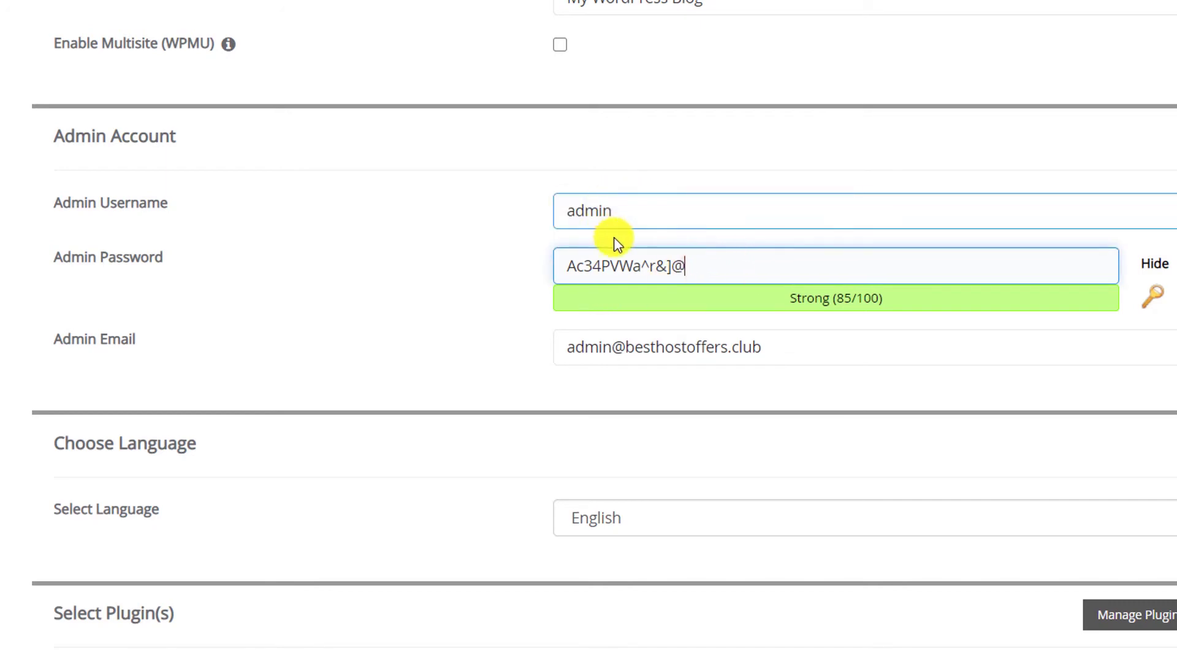
{"action": "triple_click", "coordinate": [770, 347]}
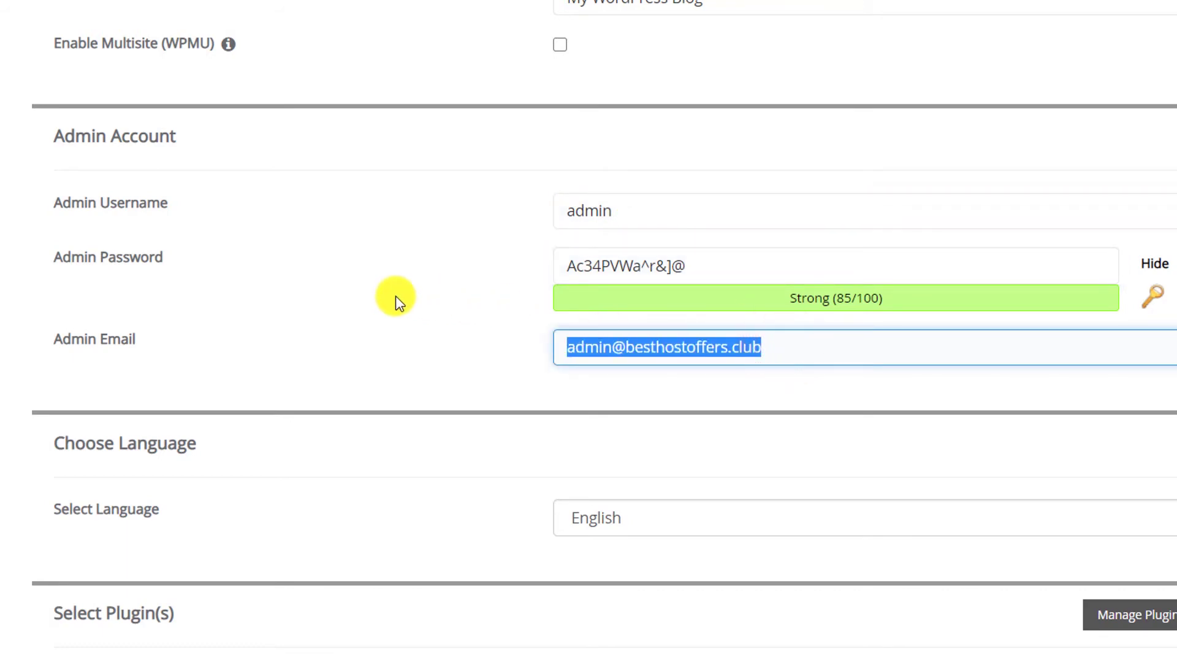
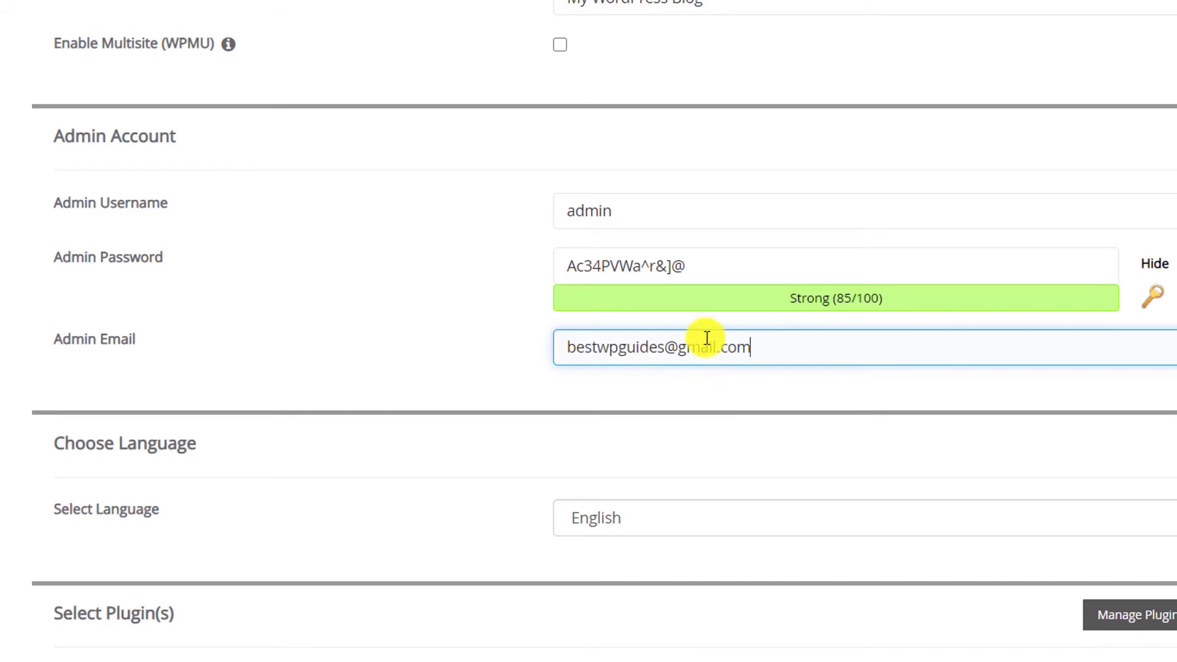
Step: Copy the generated admin password to the clipboard for later
{"action": "triple_click", "coordinate": [725, 271]}
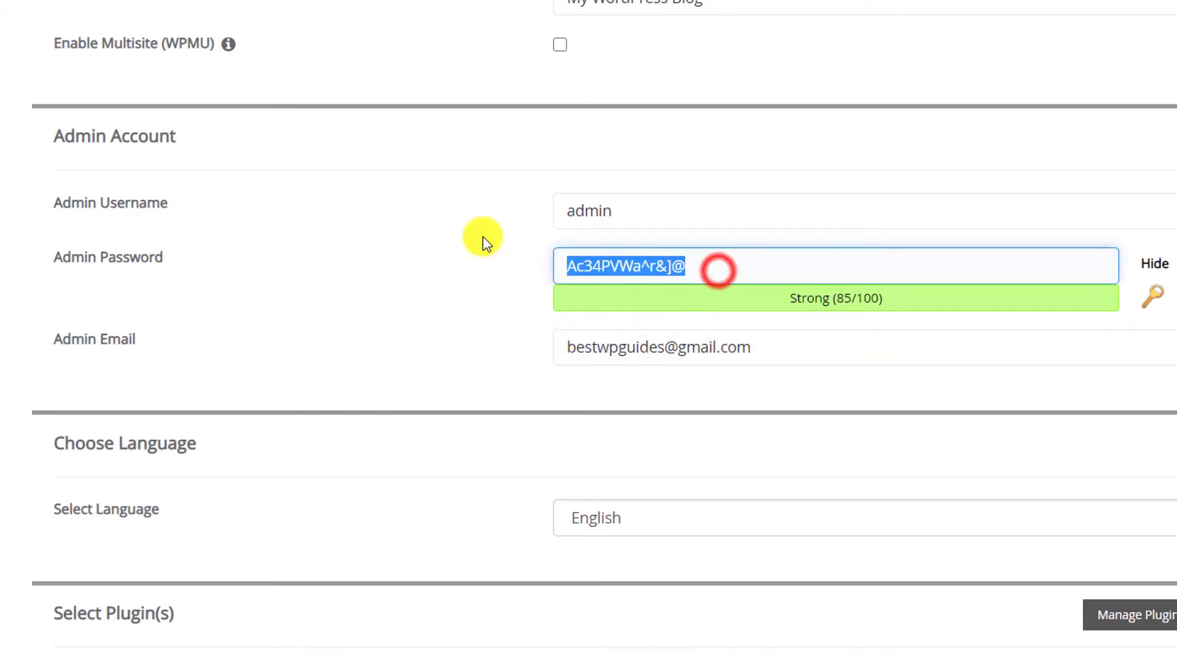
{"action": "right_click", "coordinate": [638, 255]}
{"action": "left_click", "coordinate": [682, 335]}
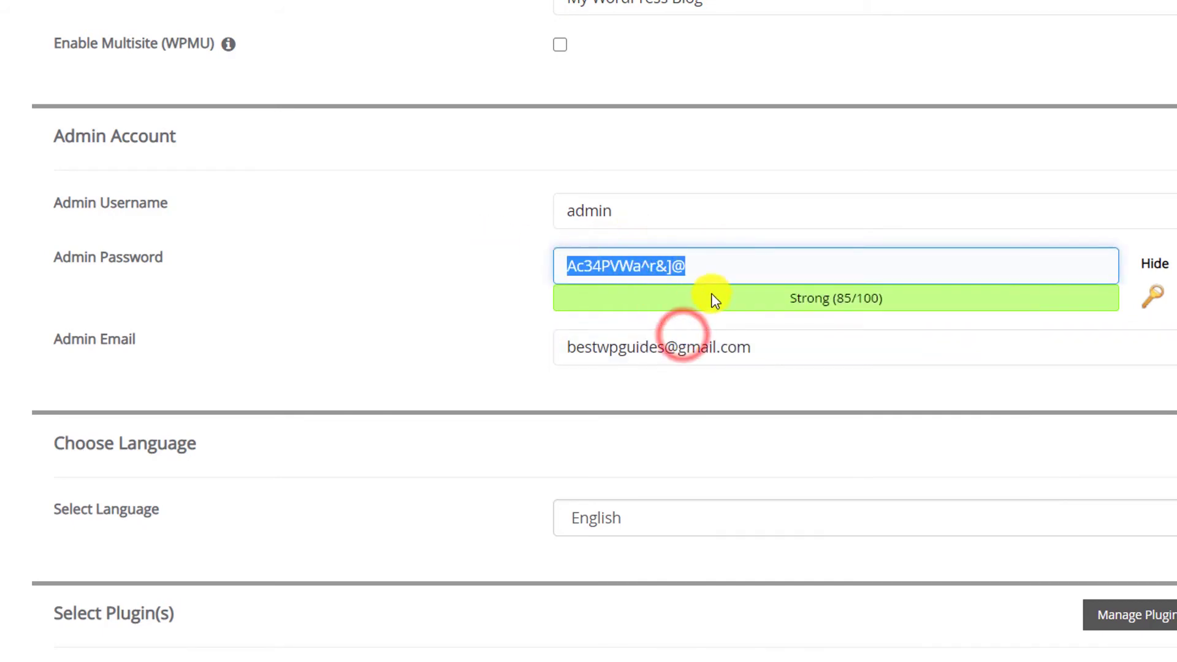
{"action": "scroll", "coordinate": [462, 389], "scroll_direction": "down", "scroll_amount": 2}
{"action": "scroll", "coordinate": [600, 573], "scroll_direction": "down", "scroll_amount": 4}
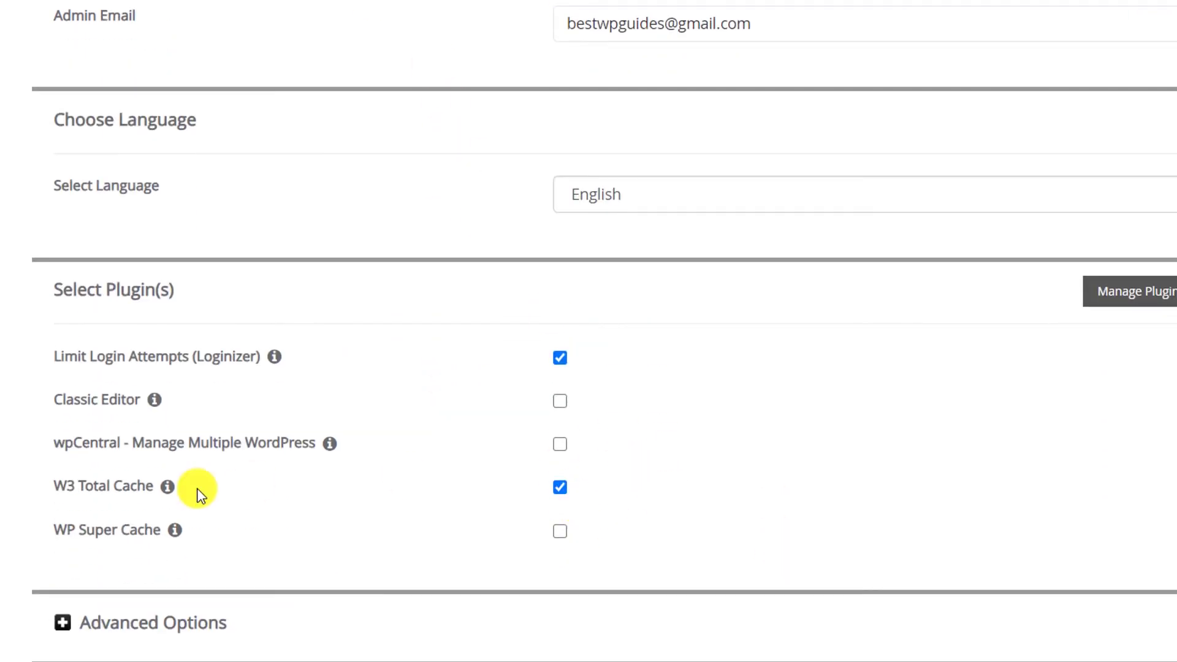
Step: Untick the Limit Login Attempts (Loginizer) and W3 Total Cache plugins
{"action": "scroll", "coordinate": [139, 499], "scroll_direction": "down", "scroll_amount": 2}
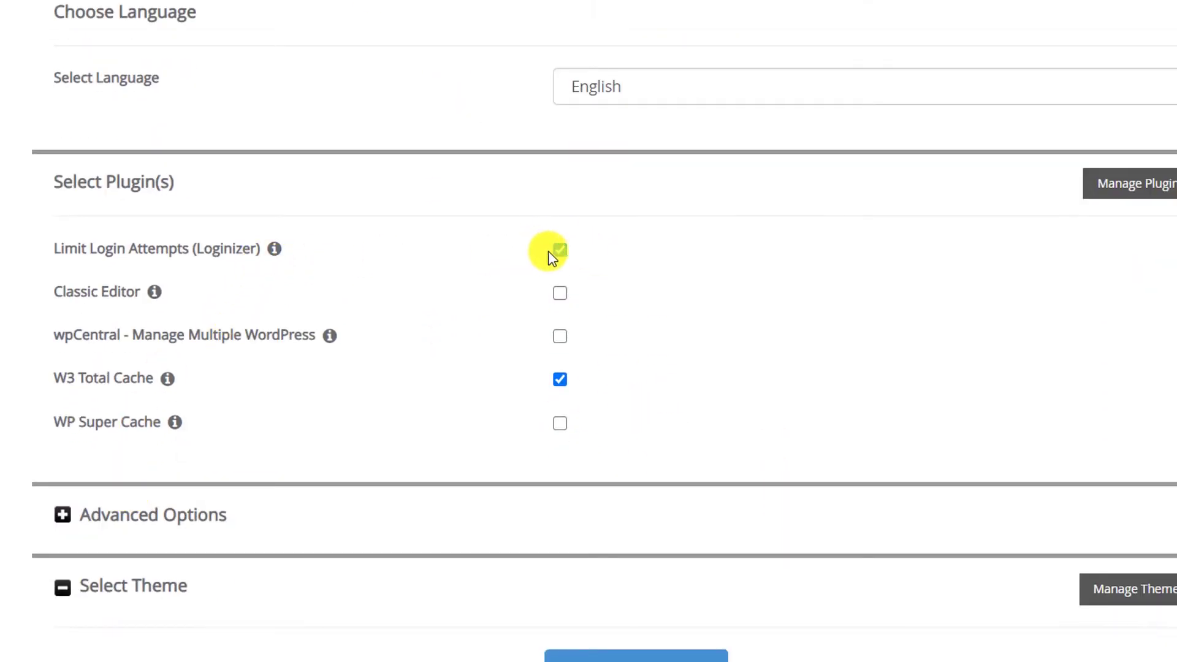
{"action": "left_click", "coordinate": [560, 250]}
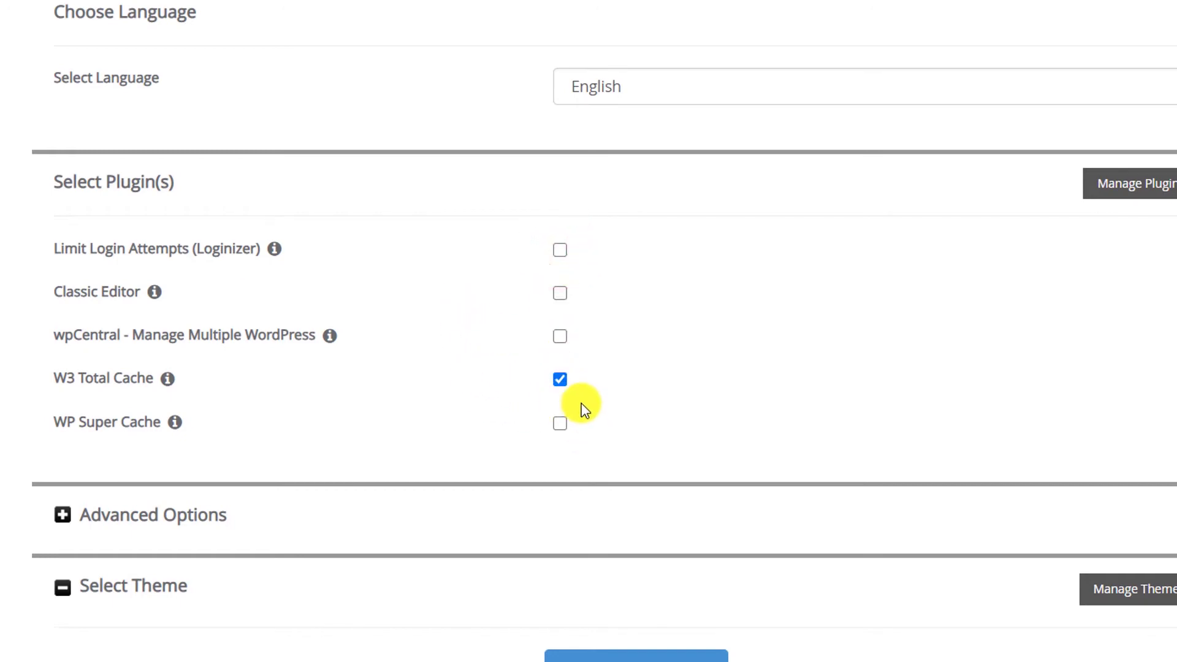
{"action": "left_click", "coordinate": [556, 379]}
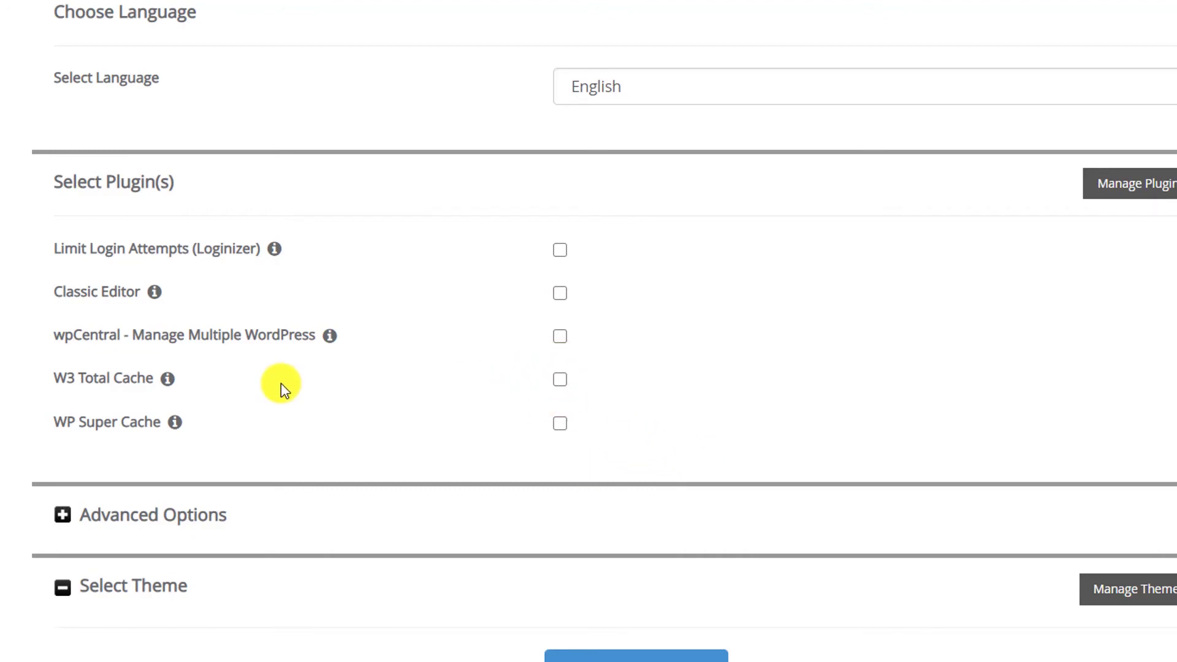
{"action": "scroll", "coordinate": [281, 384], "scroll_direction": "down", "scroll_amount": 6}
Step: Page the theme gallery forward twice to reach Eduhub, Photographer, Cater and Wedding
{"action": "scroll", "coordinate": [249, 285], "scroll_direction": "down", "scroll_amount": 3}
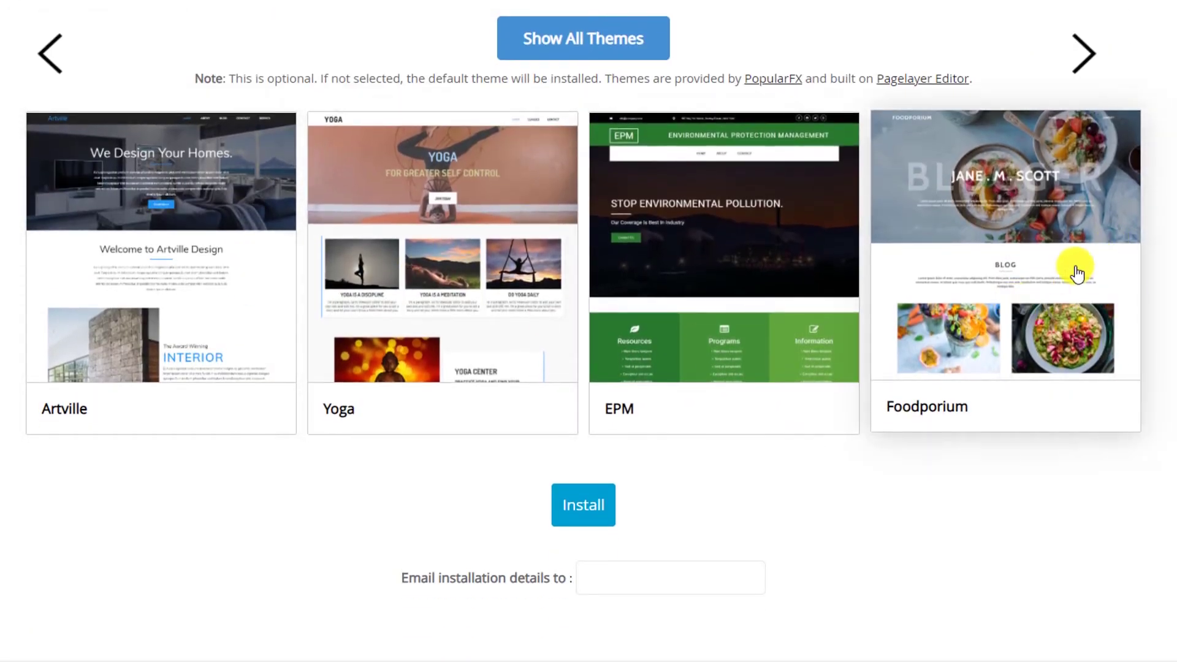
{"action": "left_click", "coordinate": [1096, 55]}
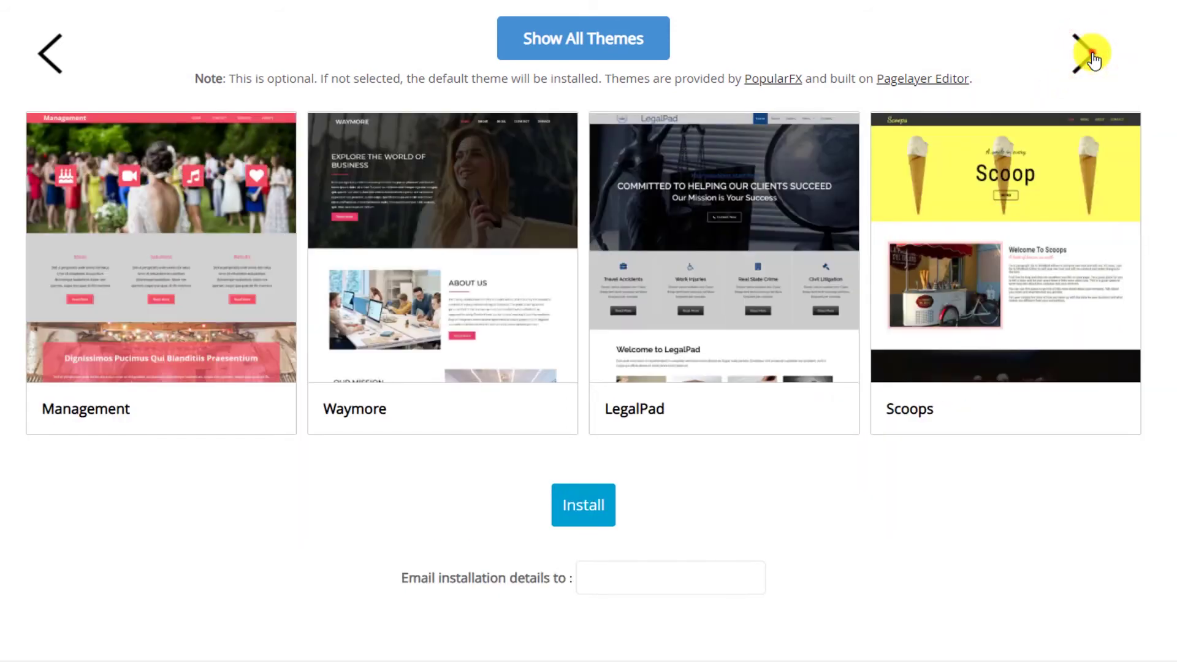
{"action": "left_click", "coordinate": [1093, 57]}
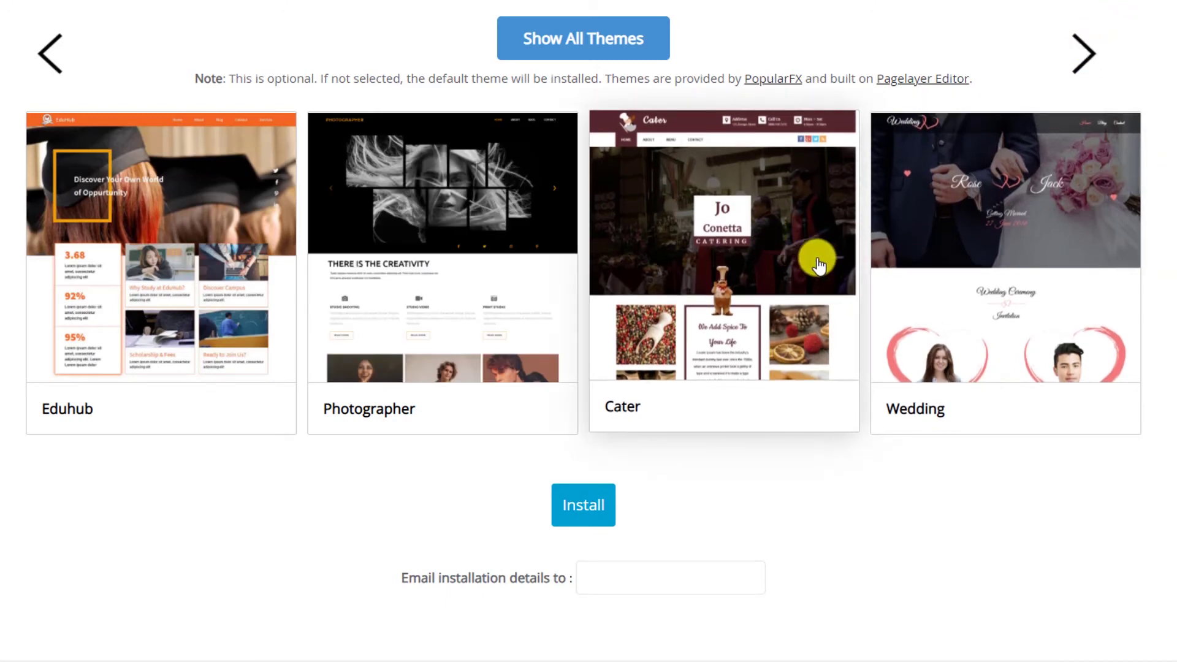
Step: Enter the owner's e-mail for installation details and launch the WordPress install
{"action": "scroll", "coordinate": [819, 265], "scroll_direction": "down", "scroll_amount": 2}
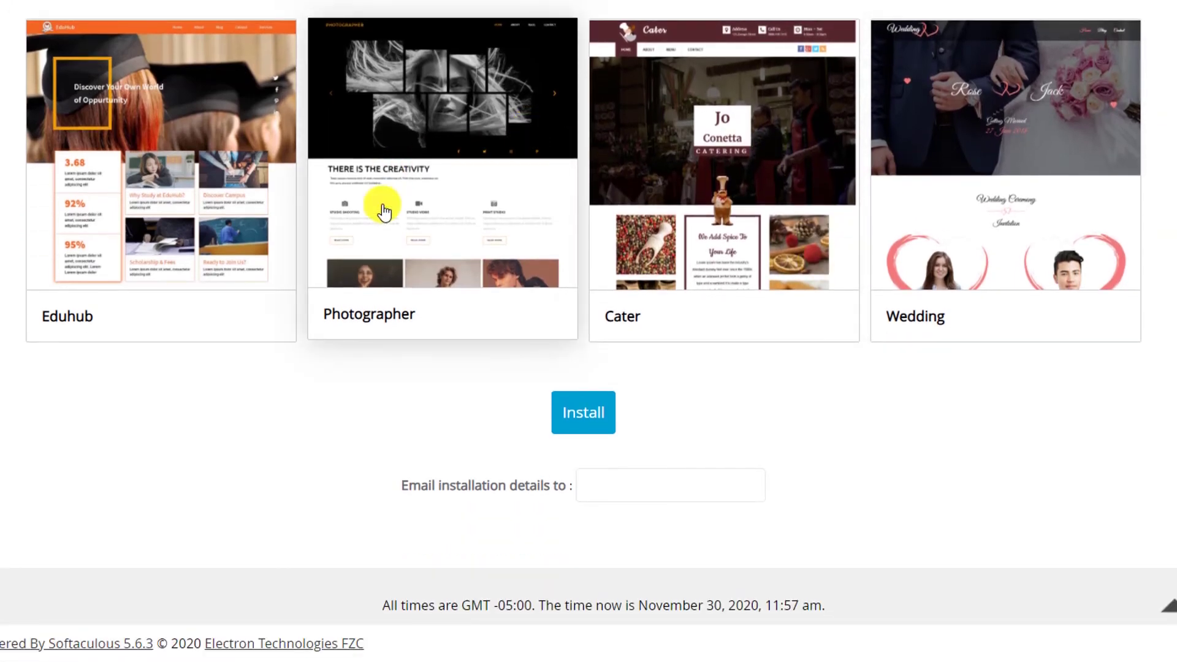
{"action": "left_click", "coordinate": [730, 493]}
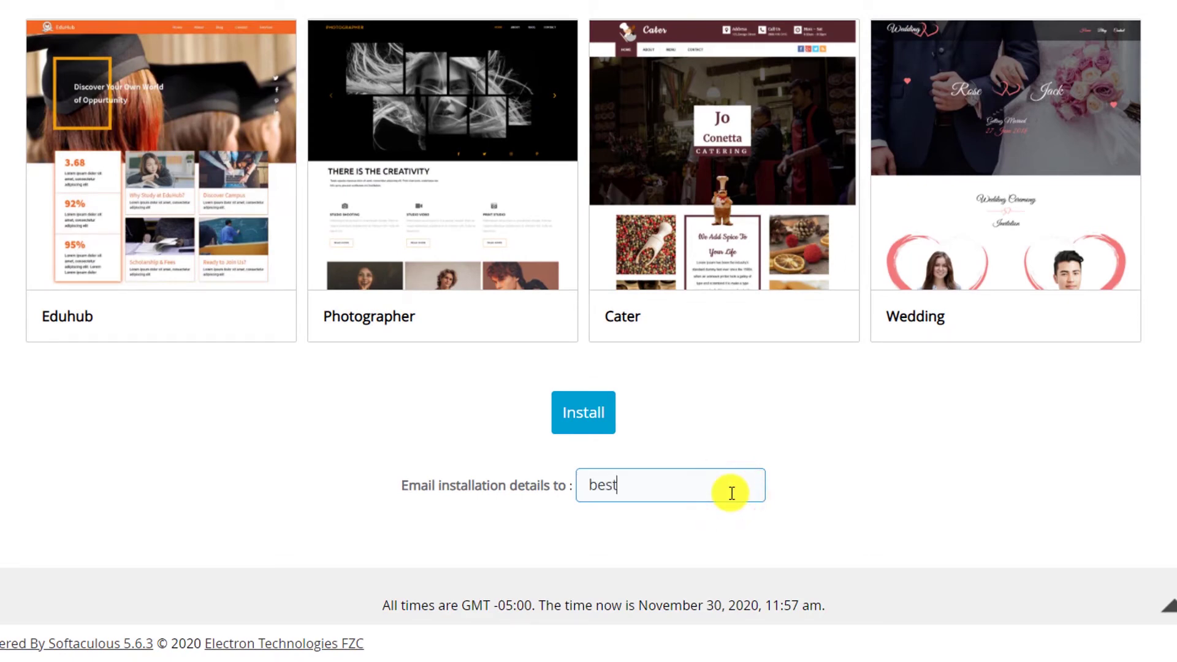
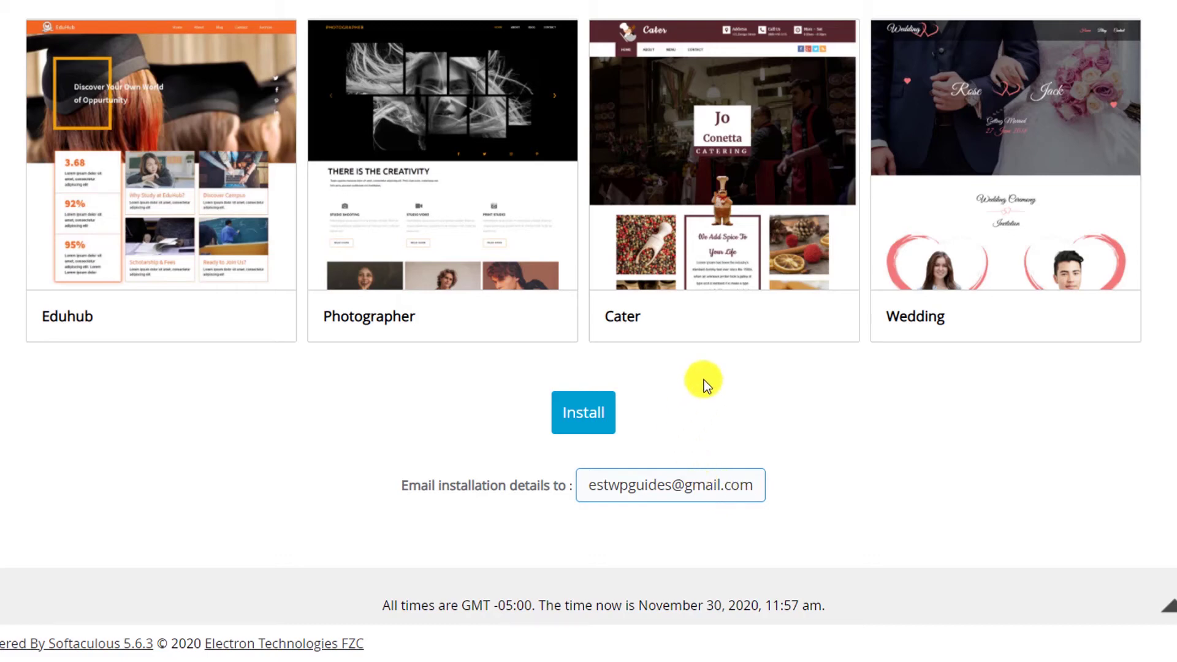
{"action": "left_click", "coordinate": [595, 422]}
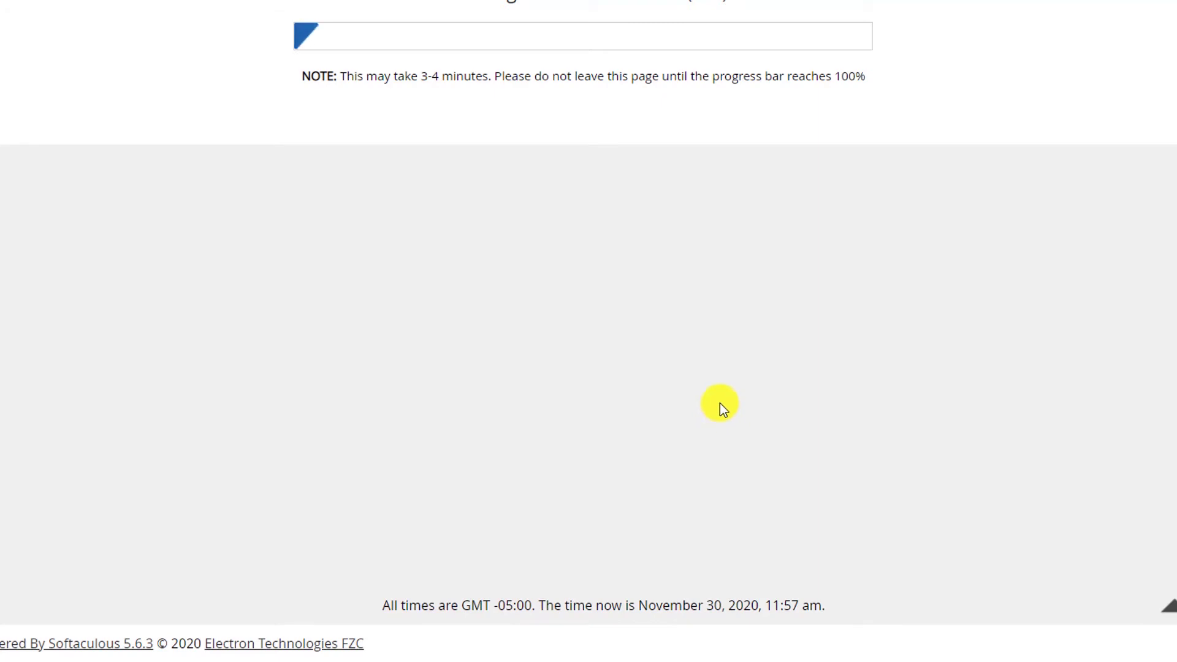
Step: After the install completes, open the besthostoffers.club site in a new tab
{"action": "scroll", "coordinate": [720, 429], "scroll_direction": "up", "scroll_amount": 2}
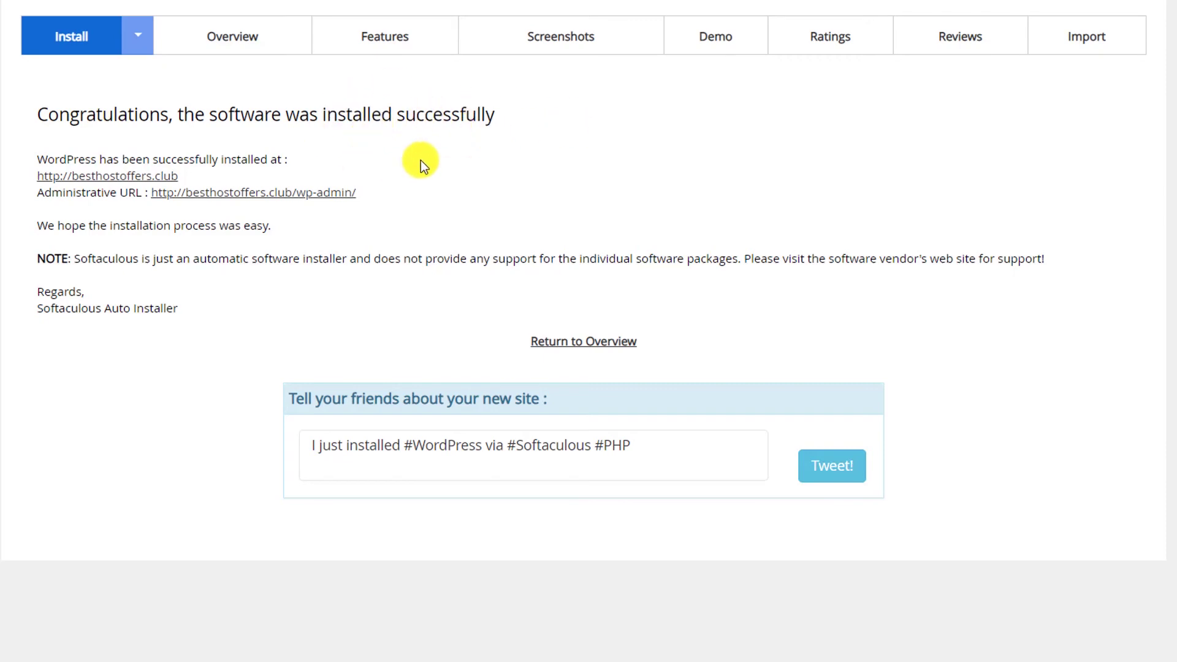
{"action": "right_click", "coordinate": [75, 181]}
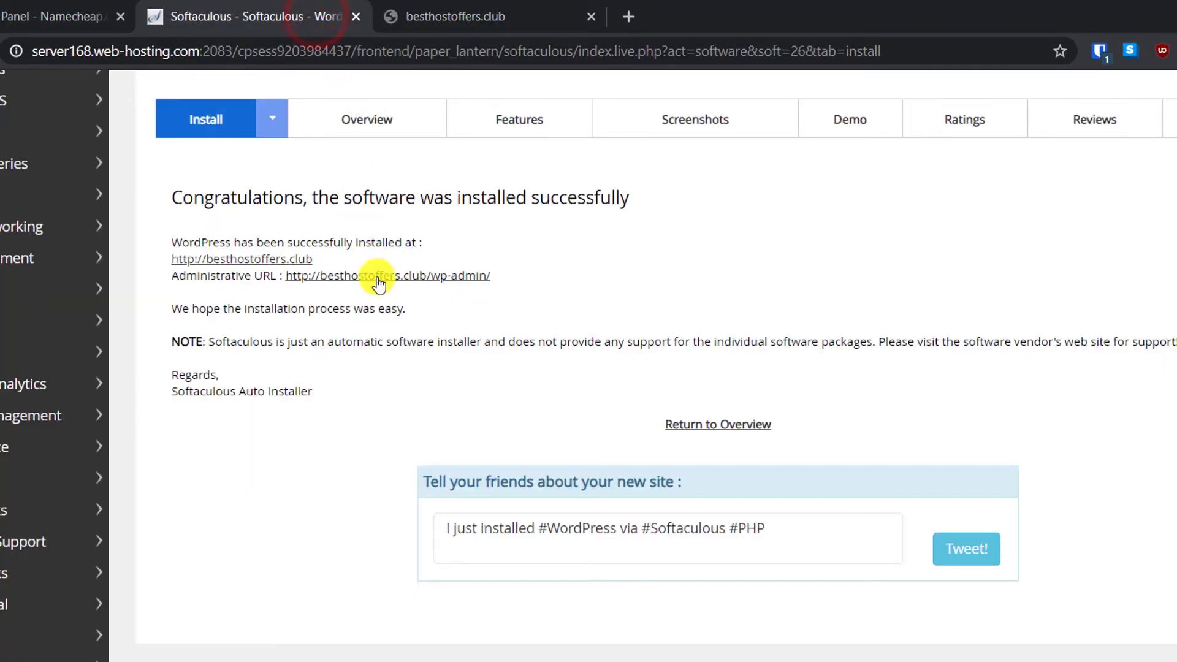
Step: Open the WordPress admin link from the success page in another new tab
{"action": "right_click", "coordinate": [349, 278]}
{"action": "left_click", "coordinate": [368, 293]}
{"action": "left_click", "coordinate": [790, 6]}
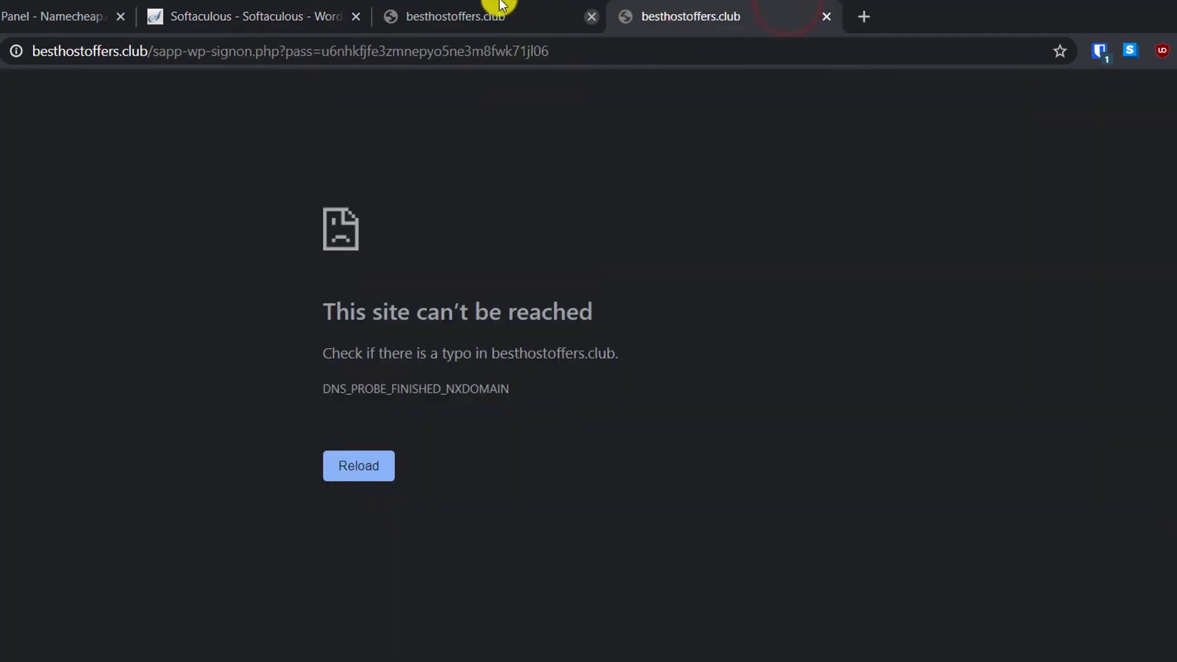
{"action": "left_click", "coordinate": [468, 9]}
{"action": "left_click", "coordinate": [644, 9]}
{"action": "left_click", "coordinate": [274, 11]}
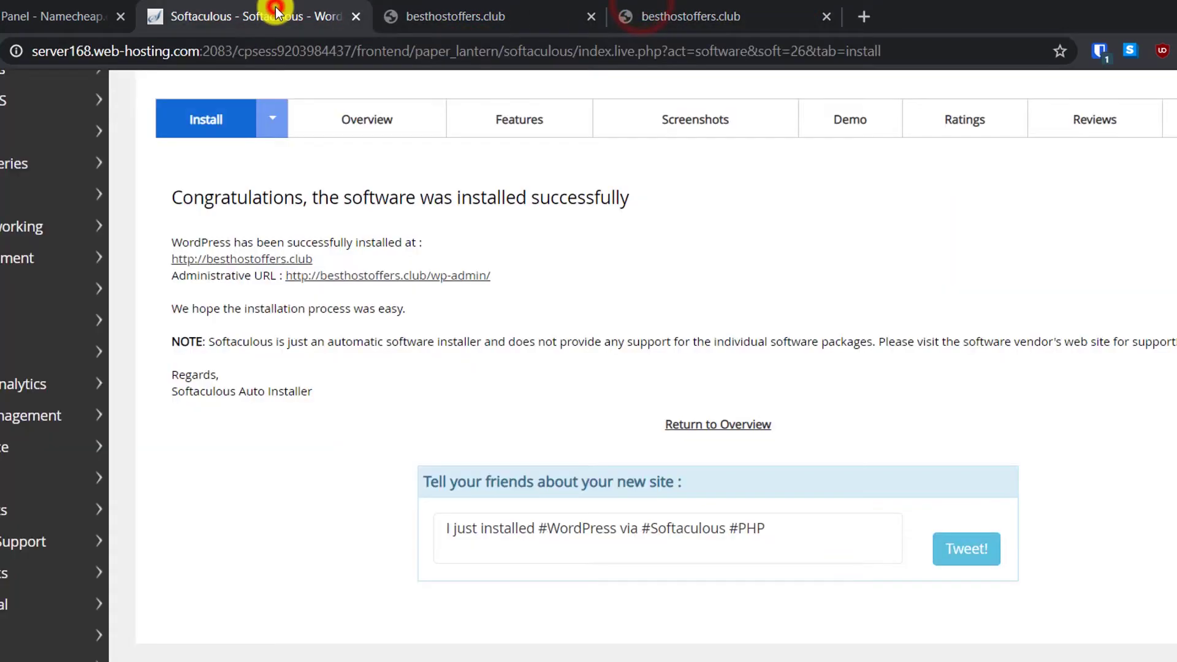
{"action": "scroll", "coordinate": [546, 268], "scroll_direction": "up", "scroll_amount": 3}
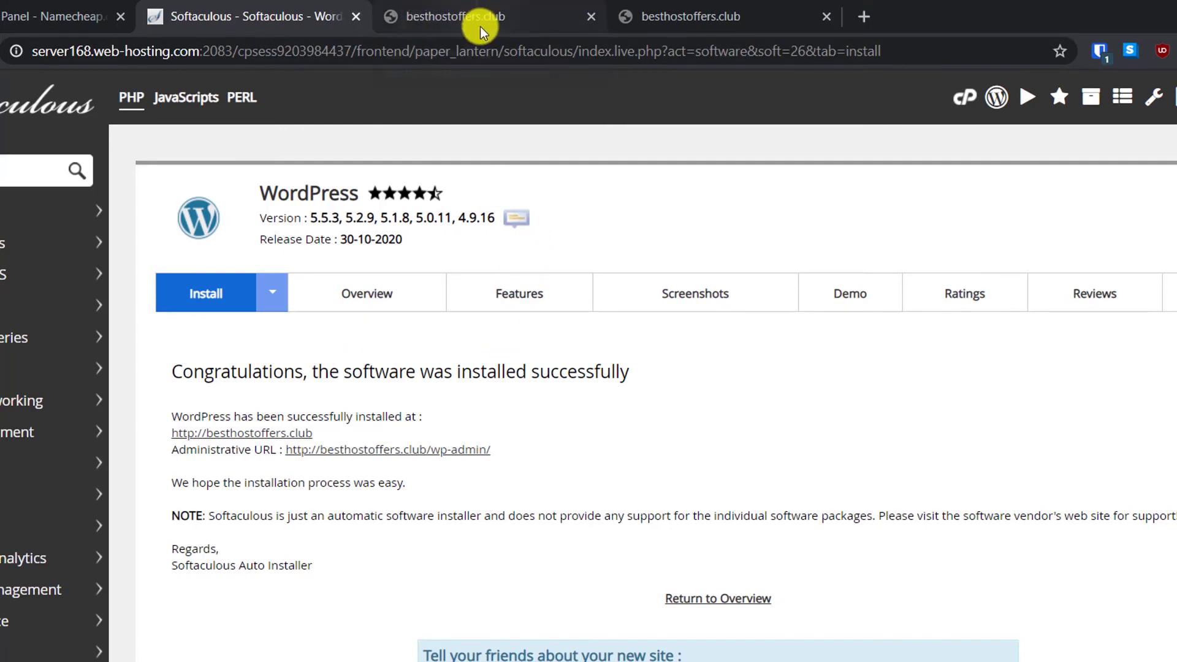
Step: Reload both besthostoffers.club tabs, still DNS_PROBE_FINISHED_NXDOMAIN, and return to the success page
{"action": "left_click", "coordinate": [477, 9]}
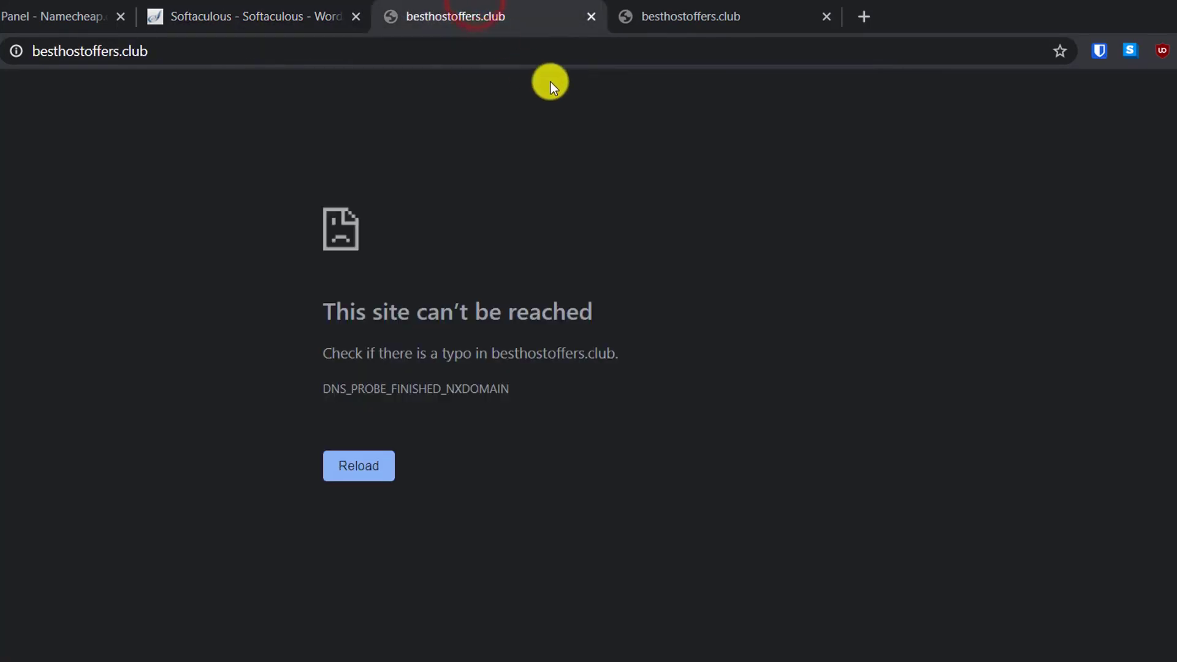
{"action": "left_click", "coordinate": [659, 12]}
{"action": "left_click", "coordinate": [478, 9]}
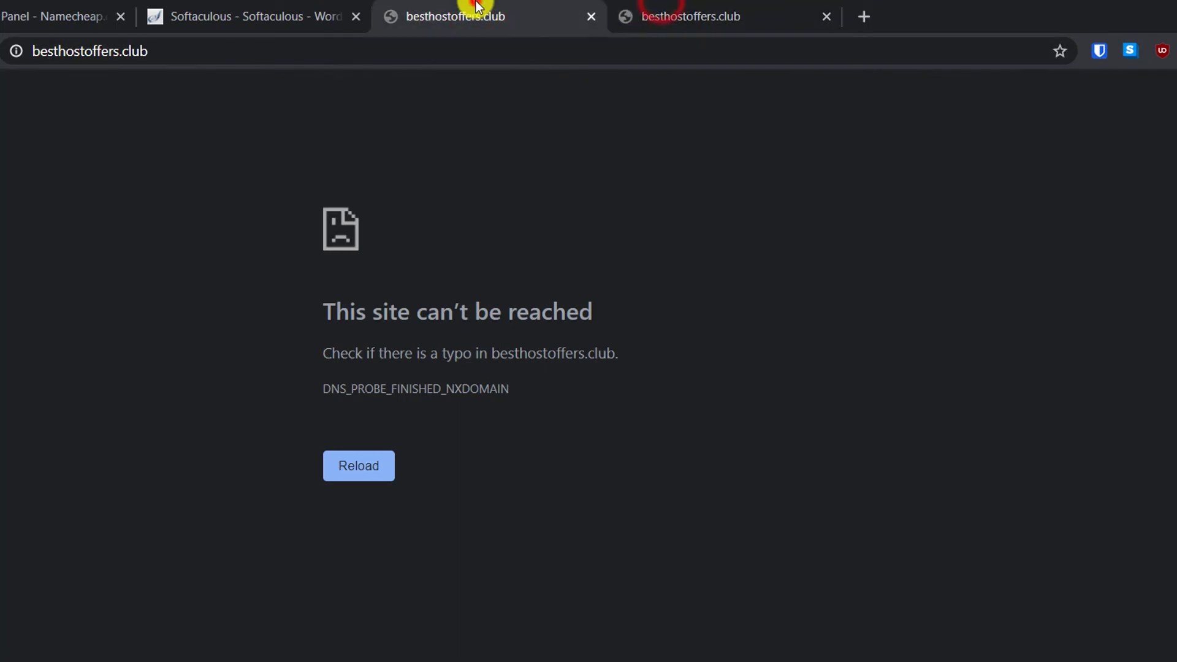
{"action": "left_click", "coordinate": [361, 464]}
{"action": "left_click", "coordinate": [726, 7]}
{"action": "left_click", "coordinate": [374, 464]}
{"action": "left_click", "coordinate": [307, 12]}
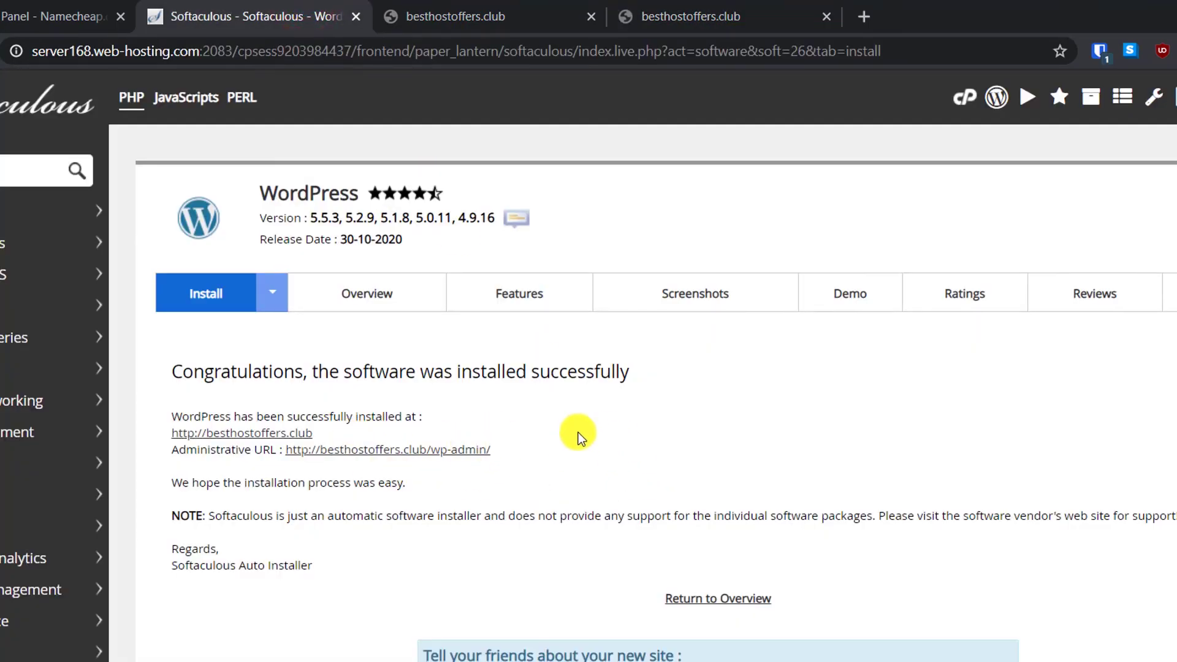
Step: Start a Notepad note with username 'admin' and the pasted admin password beneath it
{"action": "key", "text": "super"}
{"action": "type", "text": "notepad"}
{"action": "key", "text": "Return"}
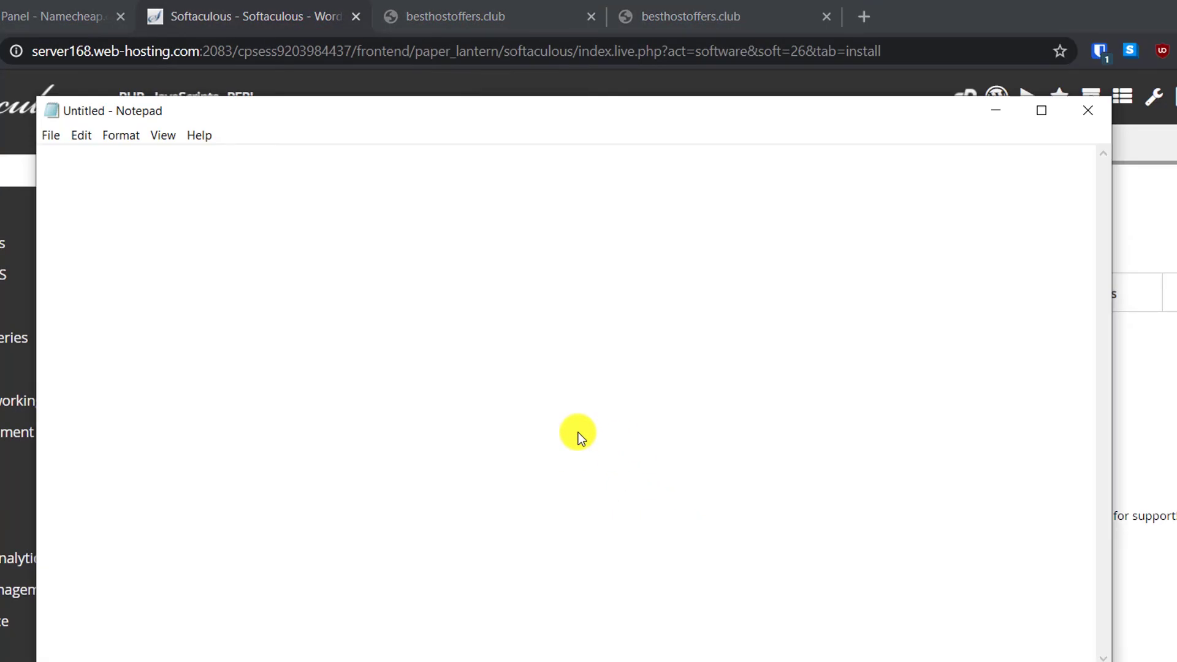
{"action": "type", "text": "admin"}
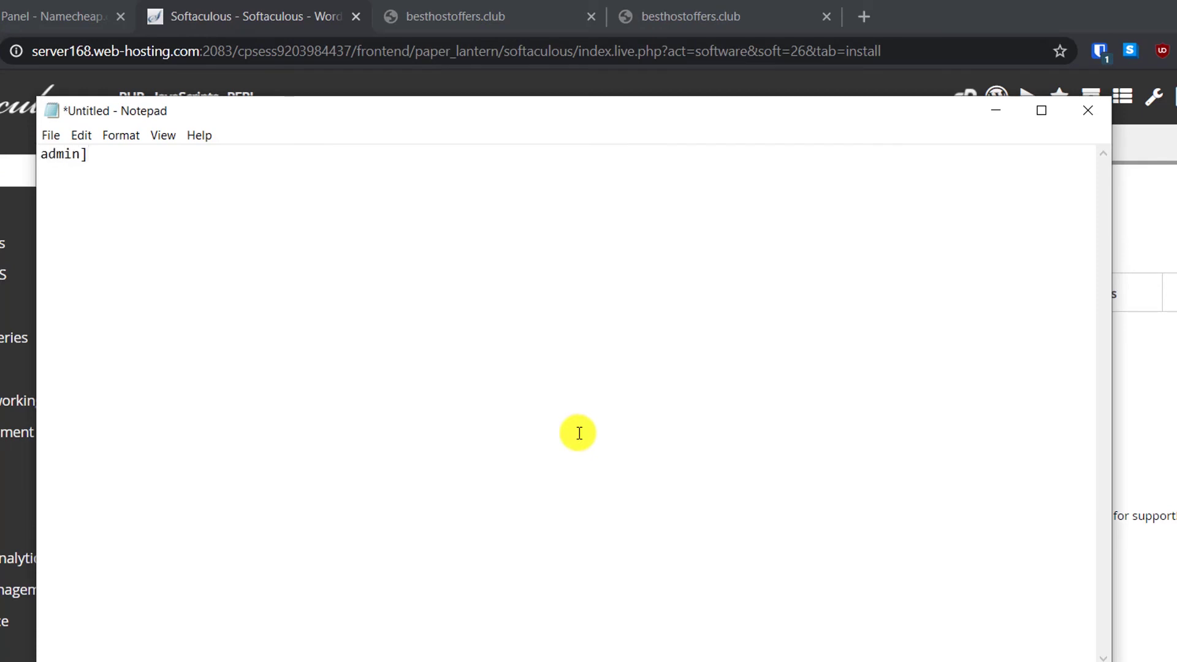
{"action": "key", "text": "Return"}
{"action": "key", "text": "ctrl+v"}
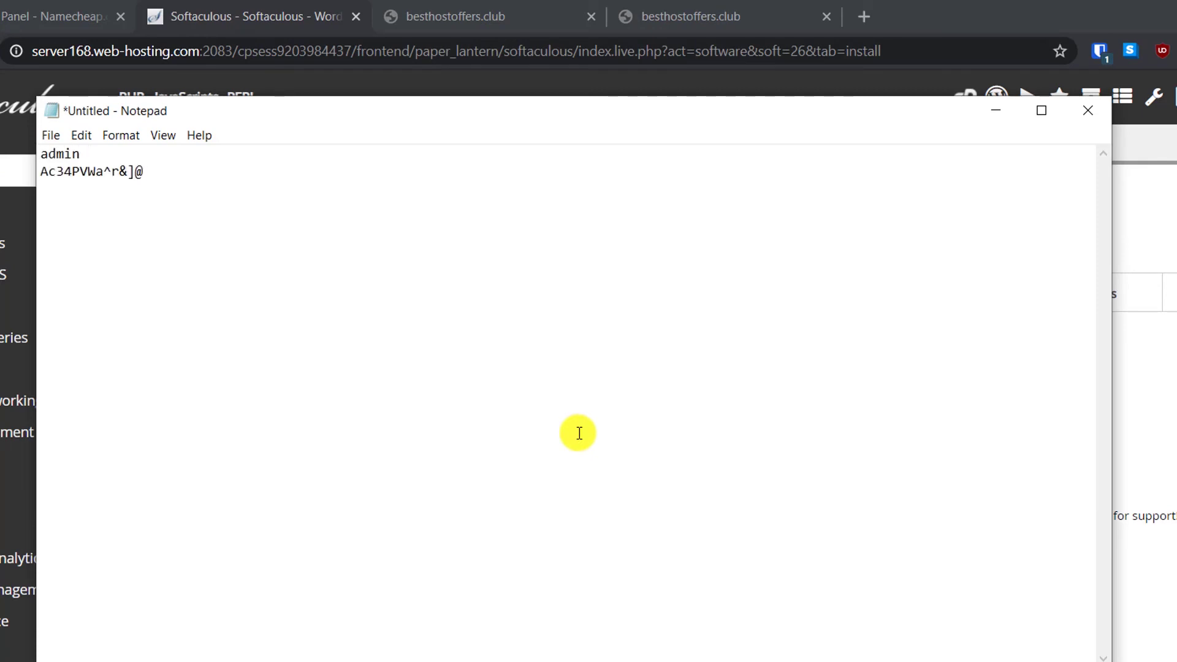
Step: Minimize Notepad and load besthostoffers.club/wp-admin to reach the WordPress login page
{"action": "left_click", "coordinate": [999, 113]}
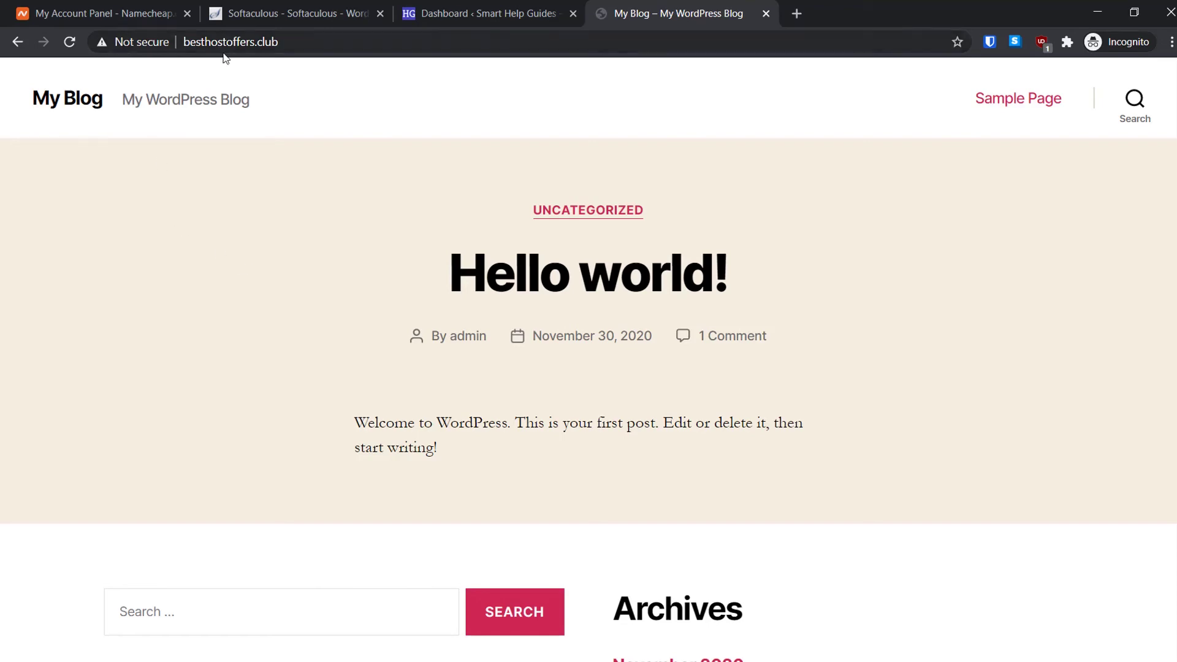
{"action": "left_click", "coordinate": [242, 42]}
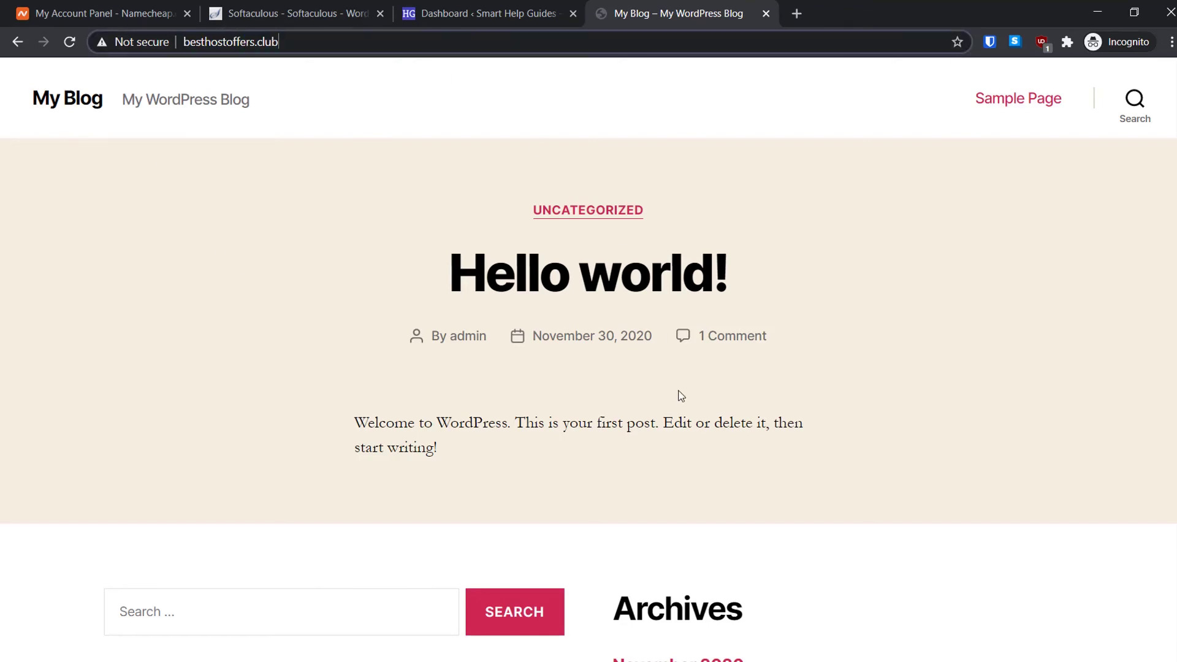
{"action": "scroll", "coordinate": [675, 419], "scroll_direction": "down", "scroll_amount": 5}
{"action": "scroll", "coordinate": [674, 419], "scroll_direction": "down", "scroll_amount": 3}
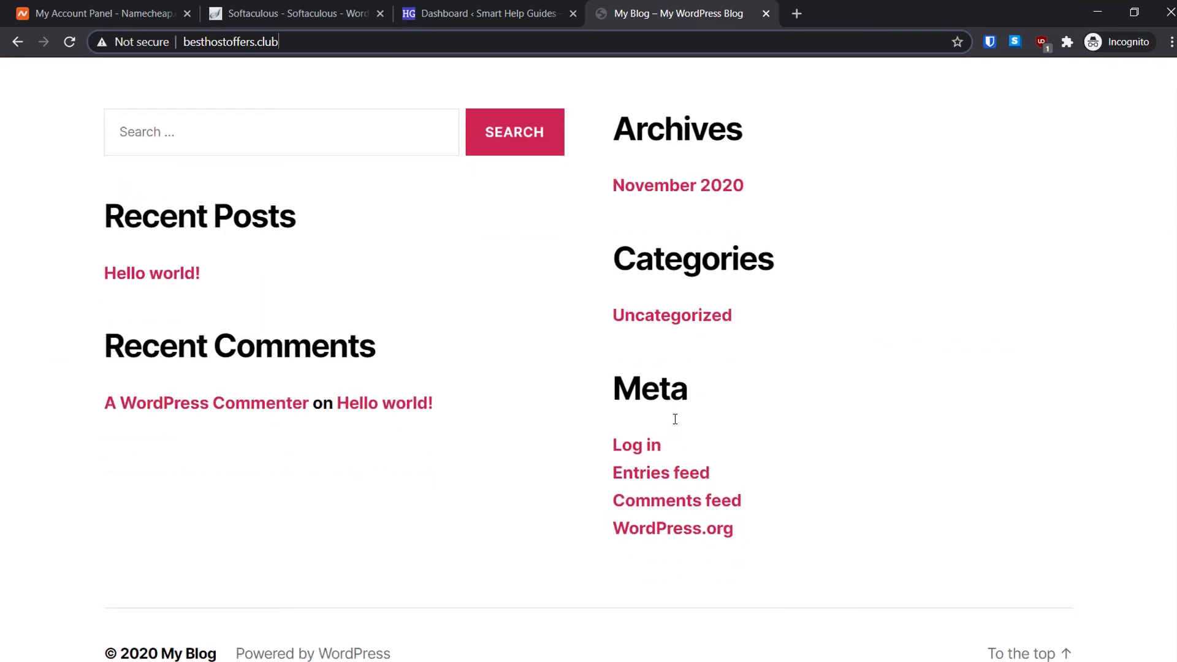
{"action": "scroll", "coordinate": [674, 418], "scroll_direction": "up", "scroll_amount": 7}
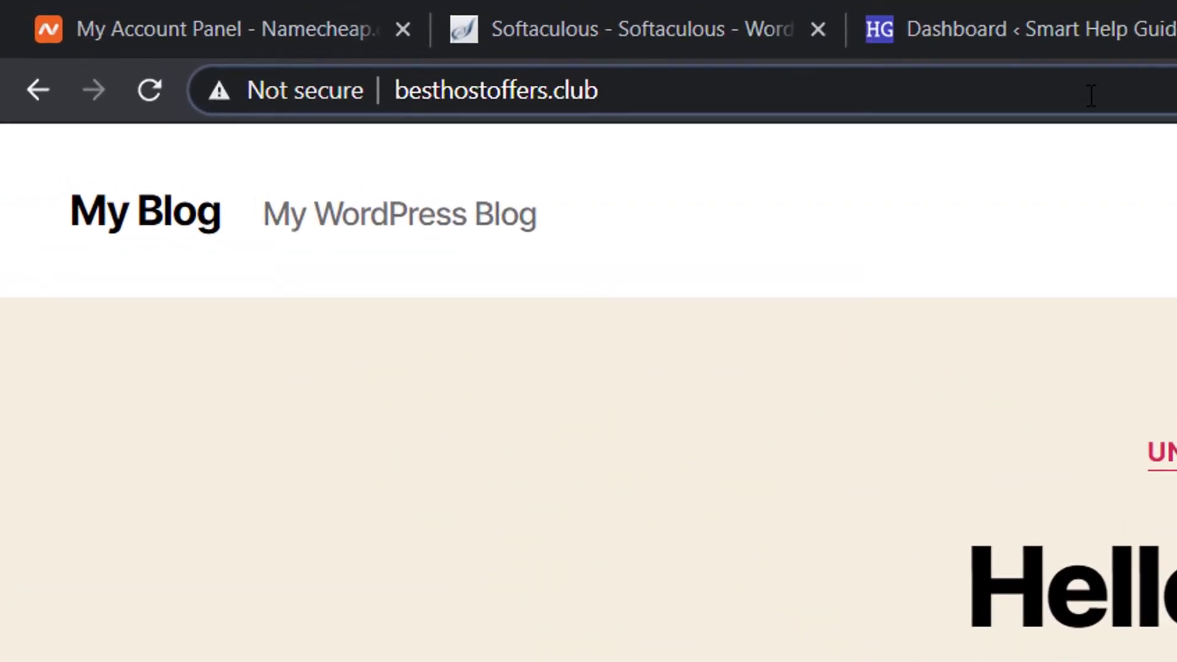
{"action": "type", "text": "/w"}
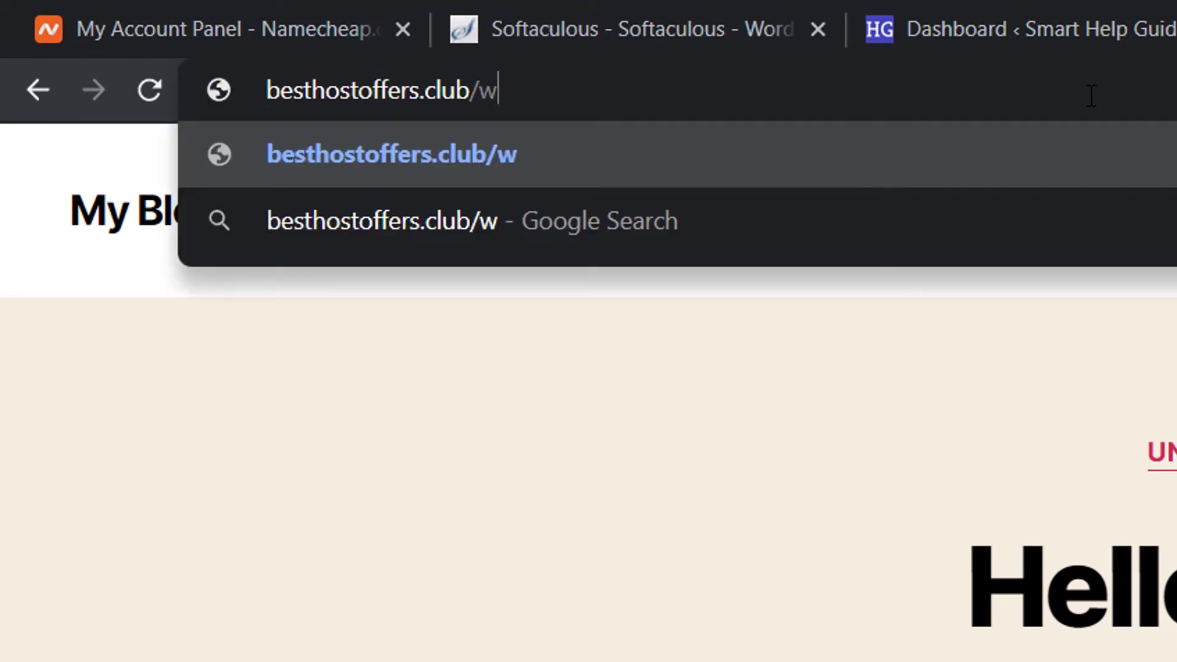
{"action": "type", "text": "p-adm"}
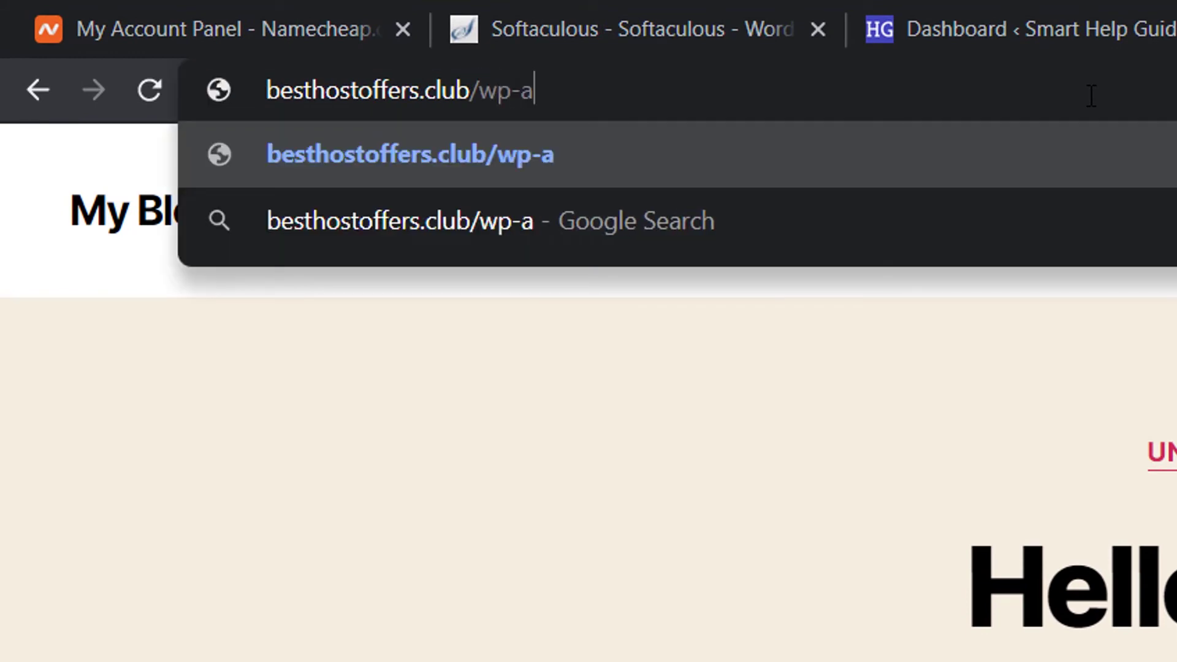
{"action": "type", "text": "in"}
{"action": "key", "text": "Return"}
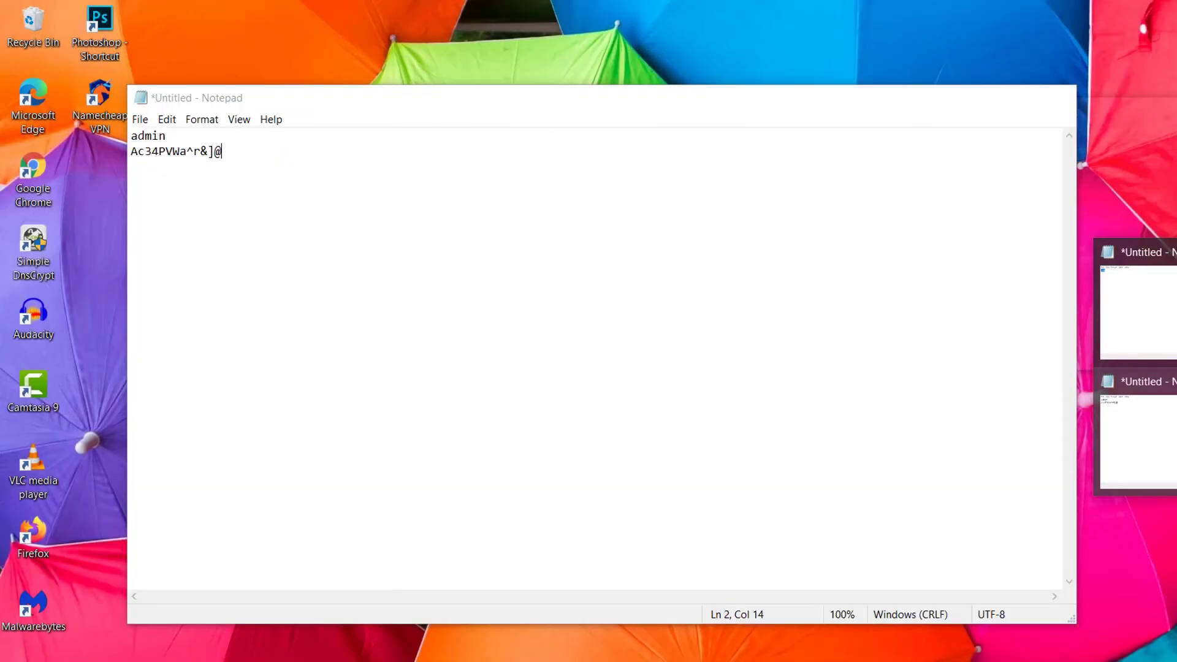
Step: Copy the saved password line from the Notepad login note
{"action": "left_click", "coordinate": [1137, 438]}
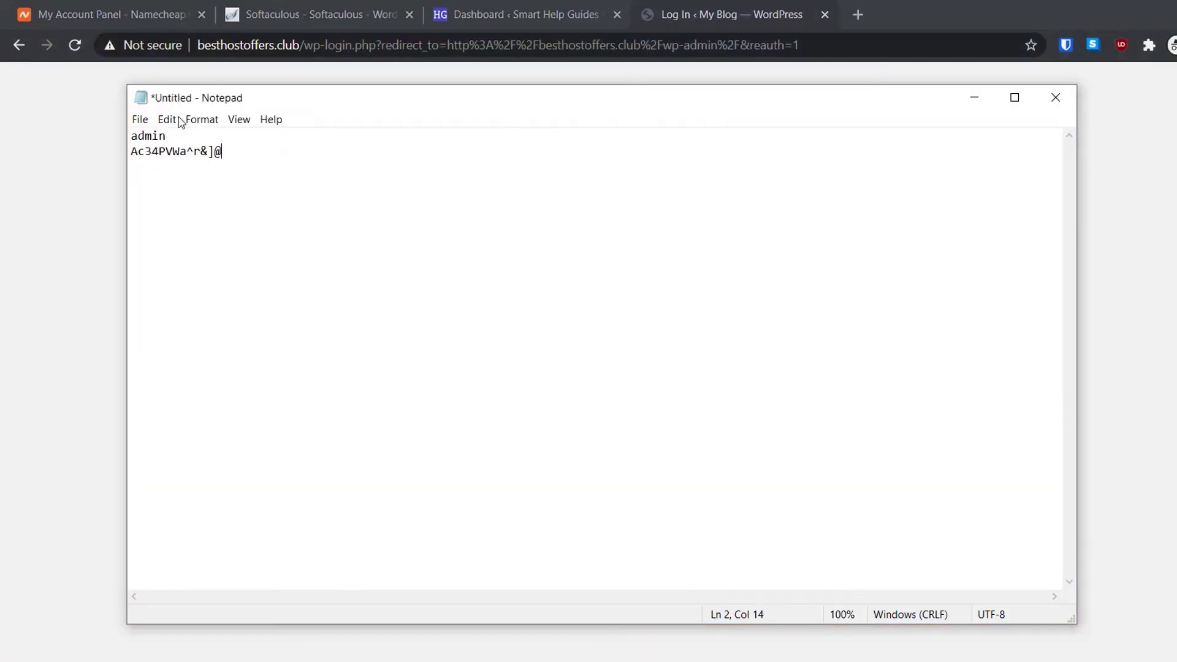
{"action": "left_click_drag", "start_coordinate": [268, 148], "coordinate": [124, 160]}
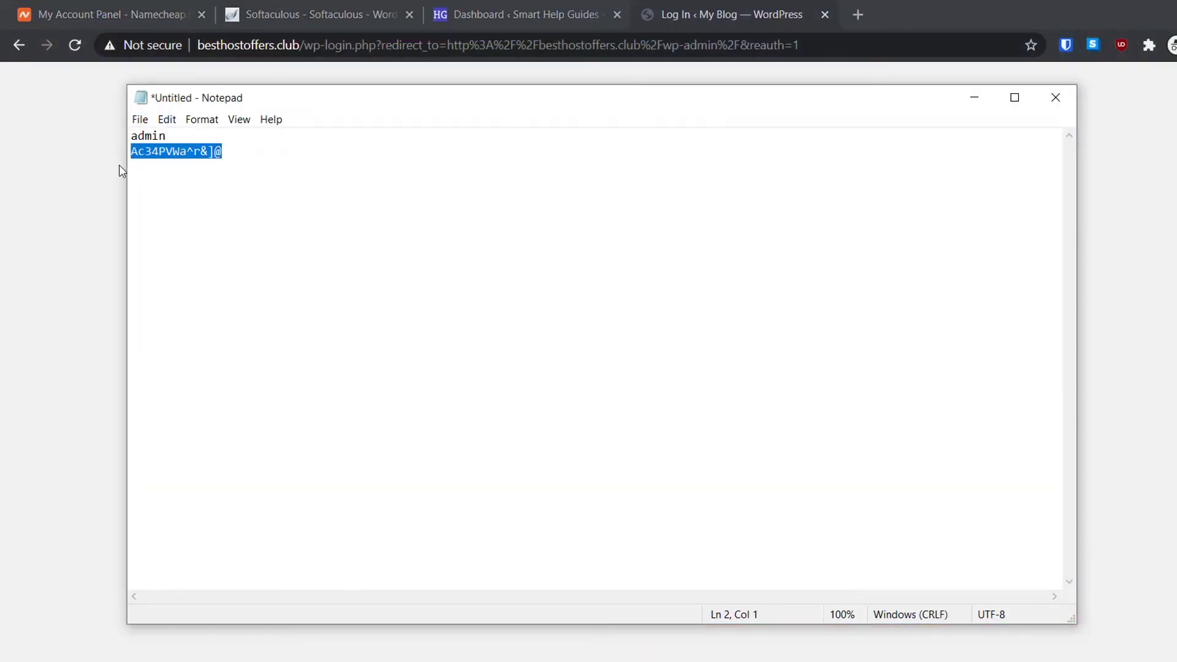
{"action": "left_click", "coordinate": [12, 226]}
Step: Log in to WordPress with the admin username and pasted password, with Remember Me ticked
{"action": "left_click", "coordinate": [687, 314]}
{"action": "type", "text": "ad"}
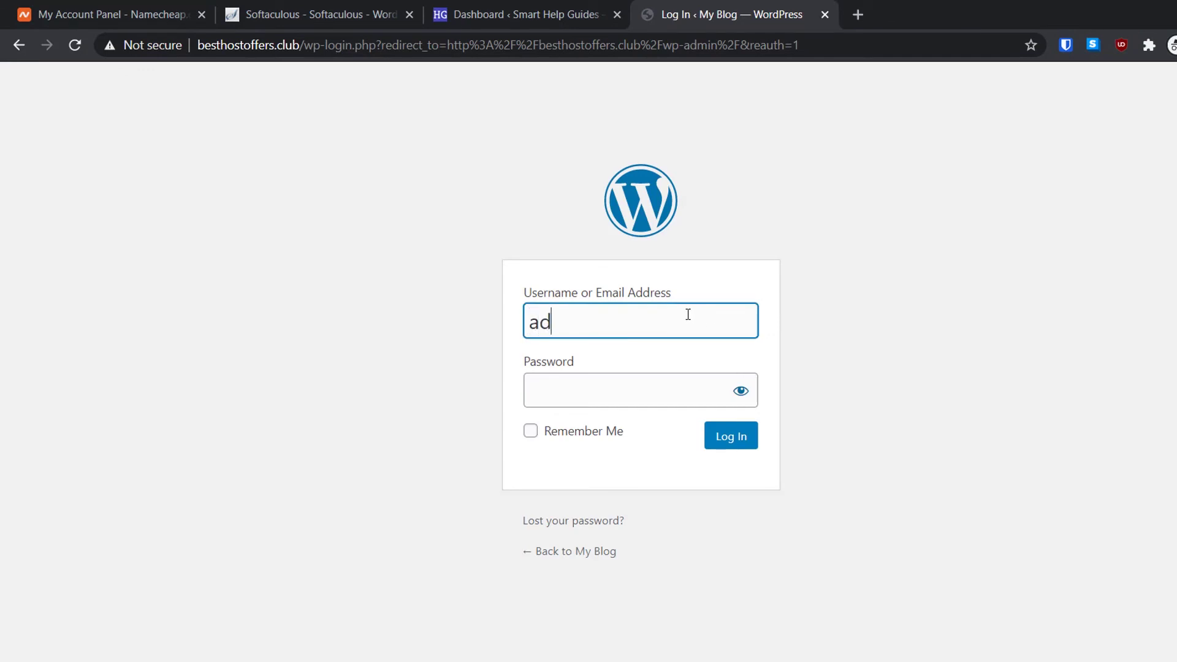
{"action": "type", "text": "min"}
{"action": "left_click", "coordinate": [644, 400]}
{"action": "key", "text": "ctrl+v"}
{"action": "left_click_drag", "start_coordinate": [632, 433], "coordinate": [542, 433]}
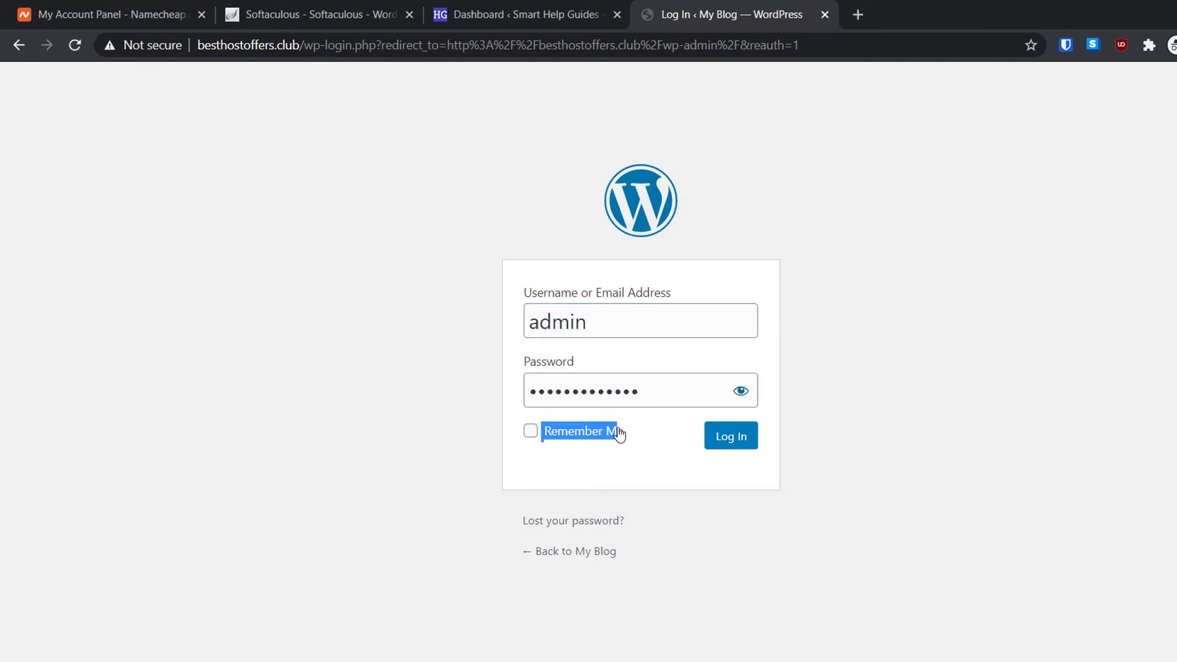
{"action": "left_click", "coordinate": [616, 433]}
{"action": "left_click", "coordinate": [723, 438]}
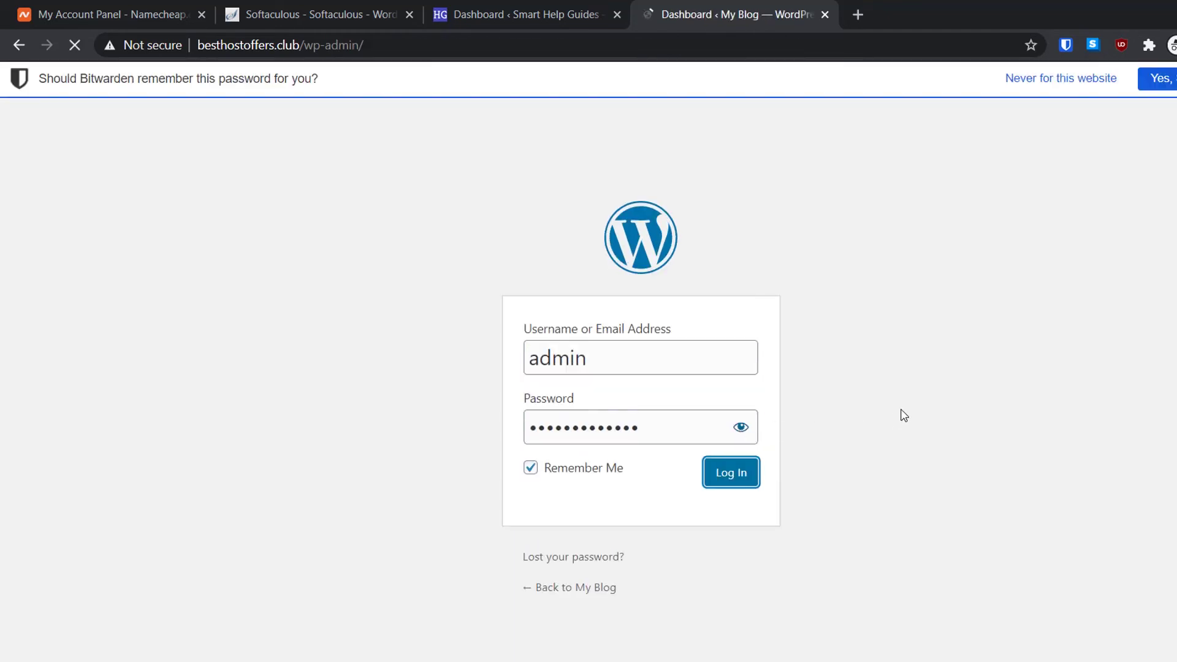
Step: Scroll down and back up through the WordPress 5.5.3 Dashboard
{"action": "scroll", "coordinate": [903, 412], "scroll_direction": "down", "scroll_amount": 5}
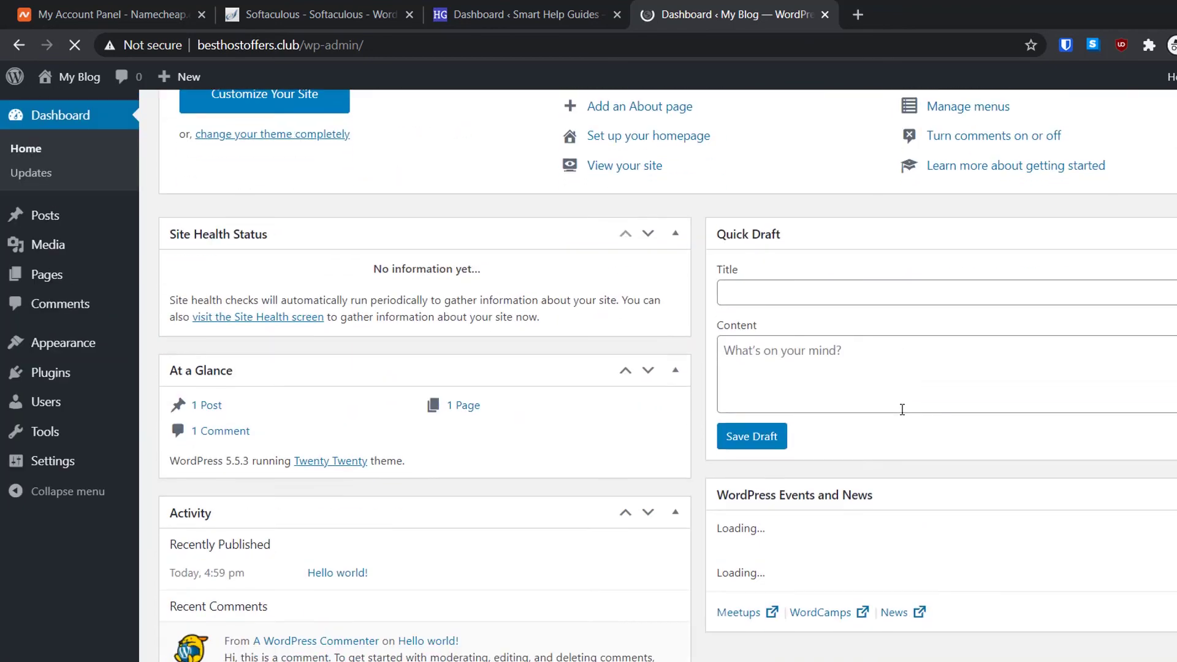
{"action": "scroll", "coordinate": [899, 410], "scroll_direction": "up", "scroll_amount": 5}
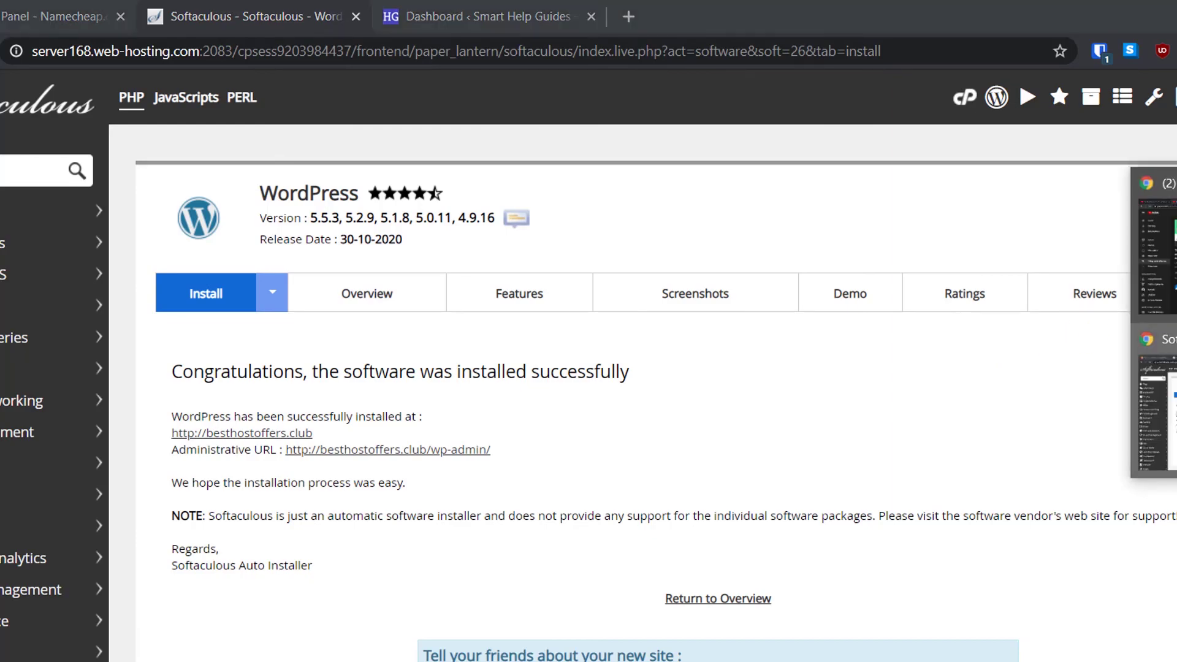
Step: Show the YouTube 'Things to do after installing and creating a wordpress website' playlist and browse its 8 tutorials
{"action": "left_click", "coordinate": [1153, 245]}
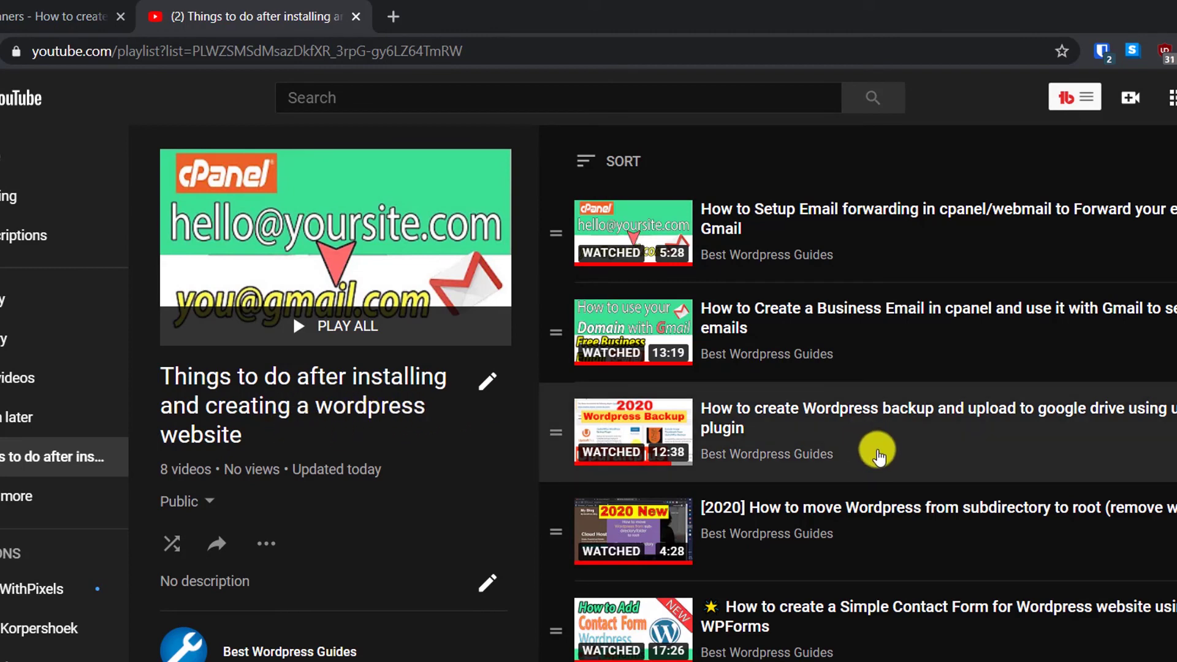
{"action": "scroll", "coordinate": [875, 453], "scroll_direction": "down", "scroll_amount": 2}
{"action": "scroll", "coordinate": [875, 456], "scroll_direction": "up", "scroll_amount": 2}
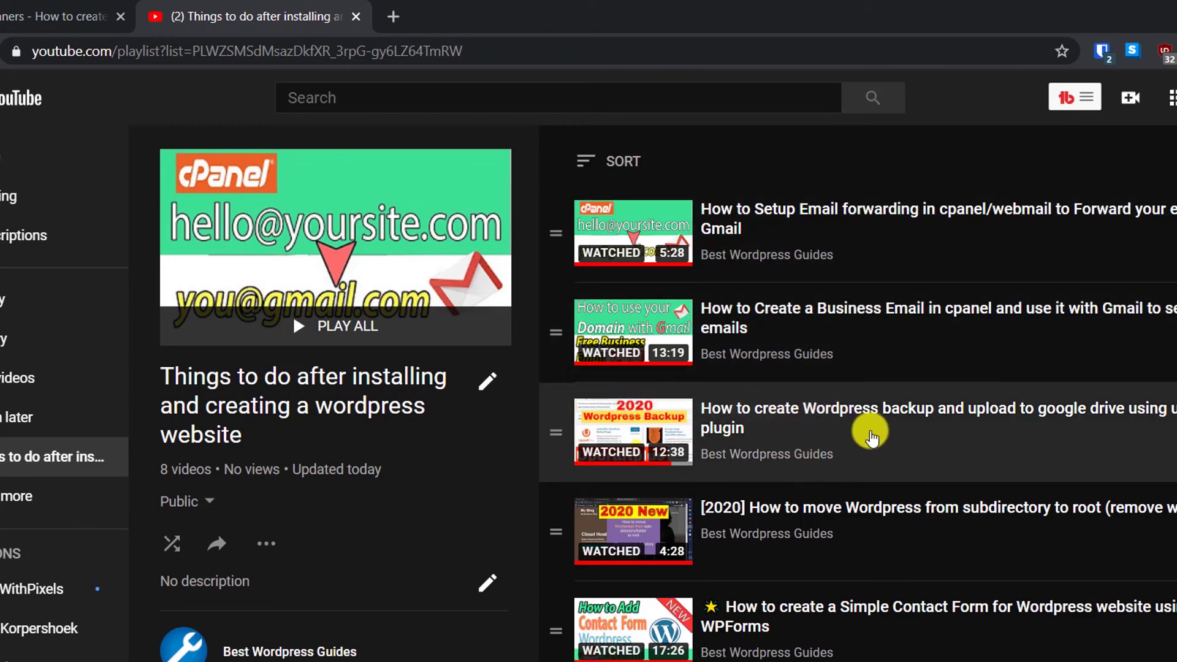
{"action": "scroll", "coordinate": [859, 438], "scroll_direction": "down", "scroll_amount": 2}
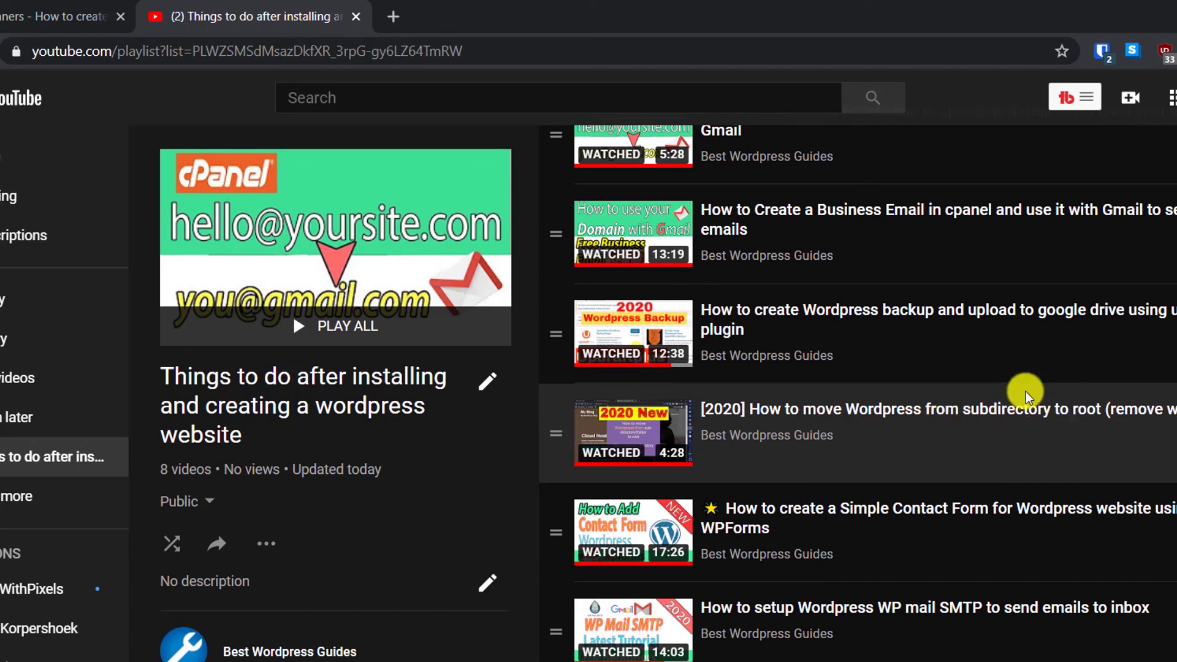
{"action": "scroll", "coordinate": [950, 419], "scroll_direction": "down", "scroll_amount": 1}
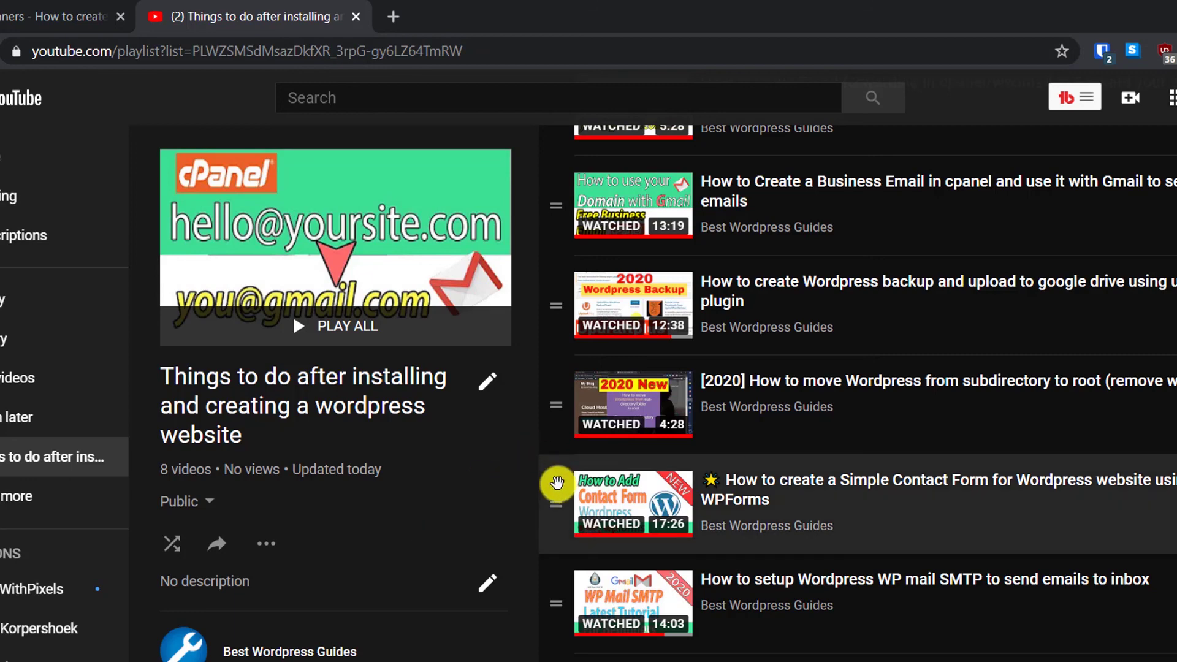
{"action": "scroll", "coordinate": [555, 481], "scroll_direction": "up", "scroll_amount": 2}
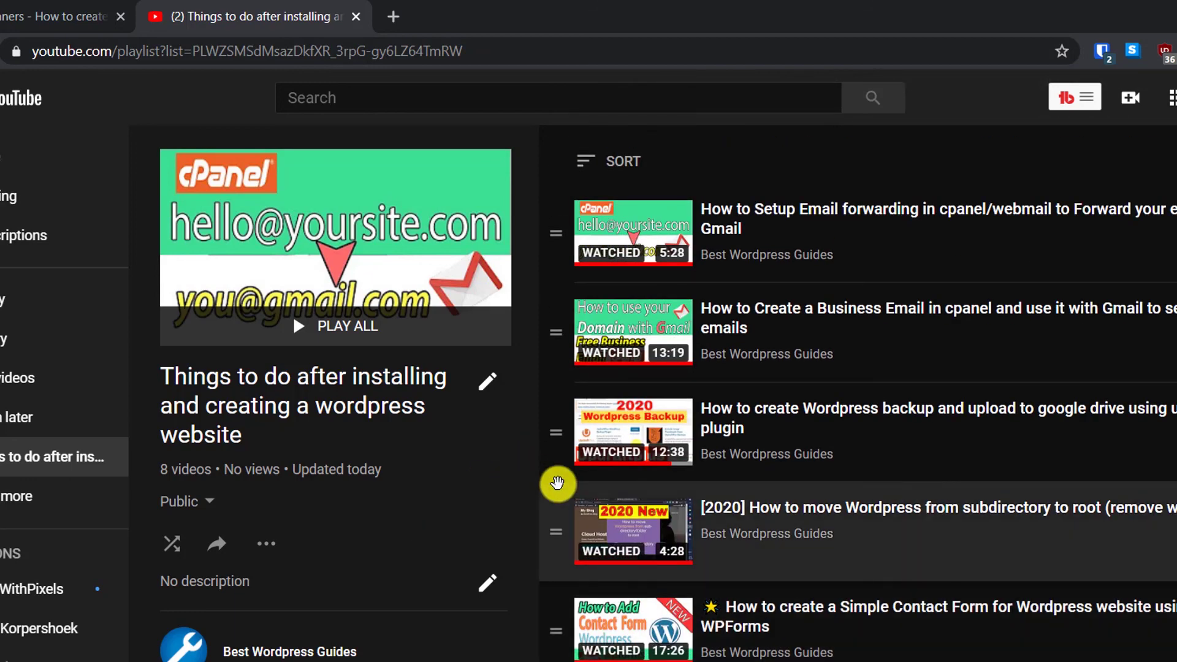